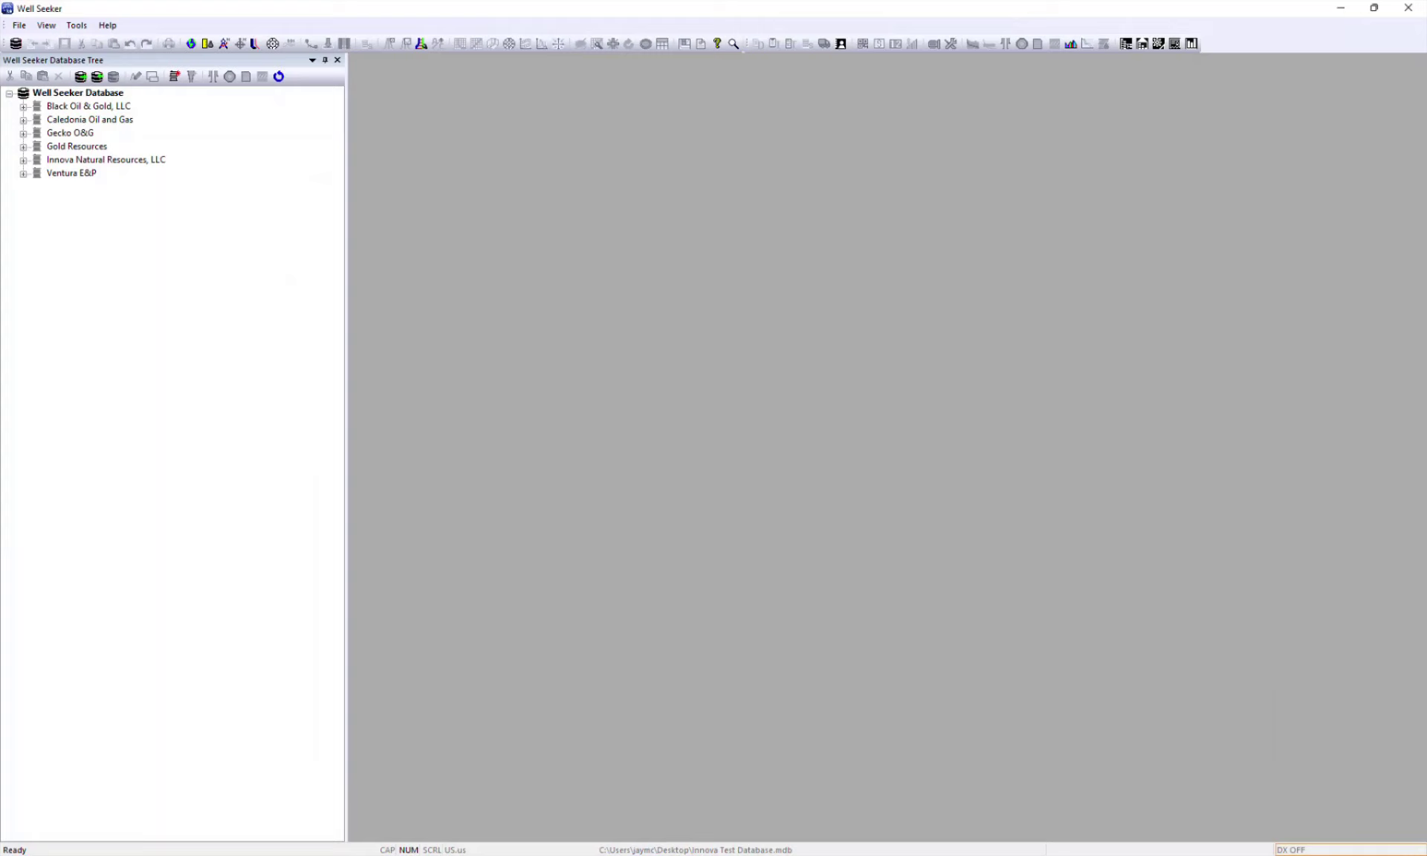
# Open the Well Seeker Pro setup folder's IPM subfolder and scroll through its 84 .ipm files.
pyautogui.click(107, 25)
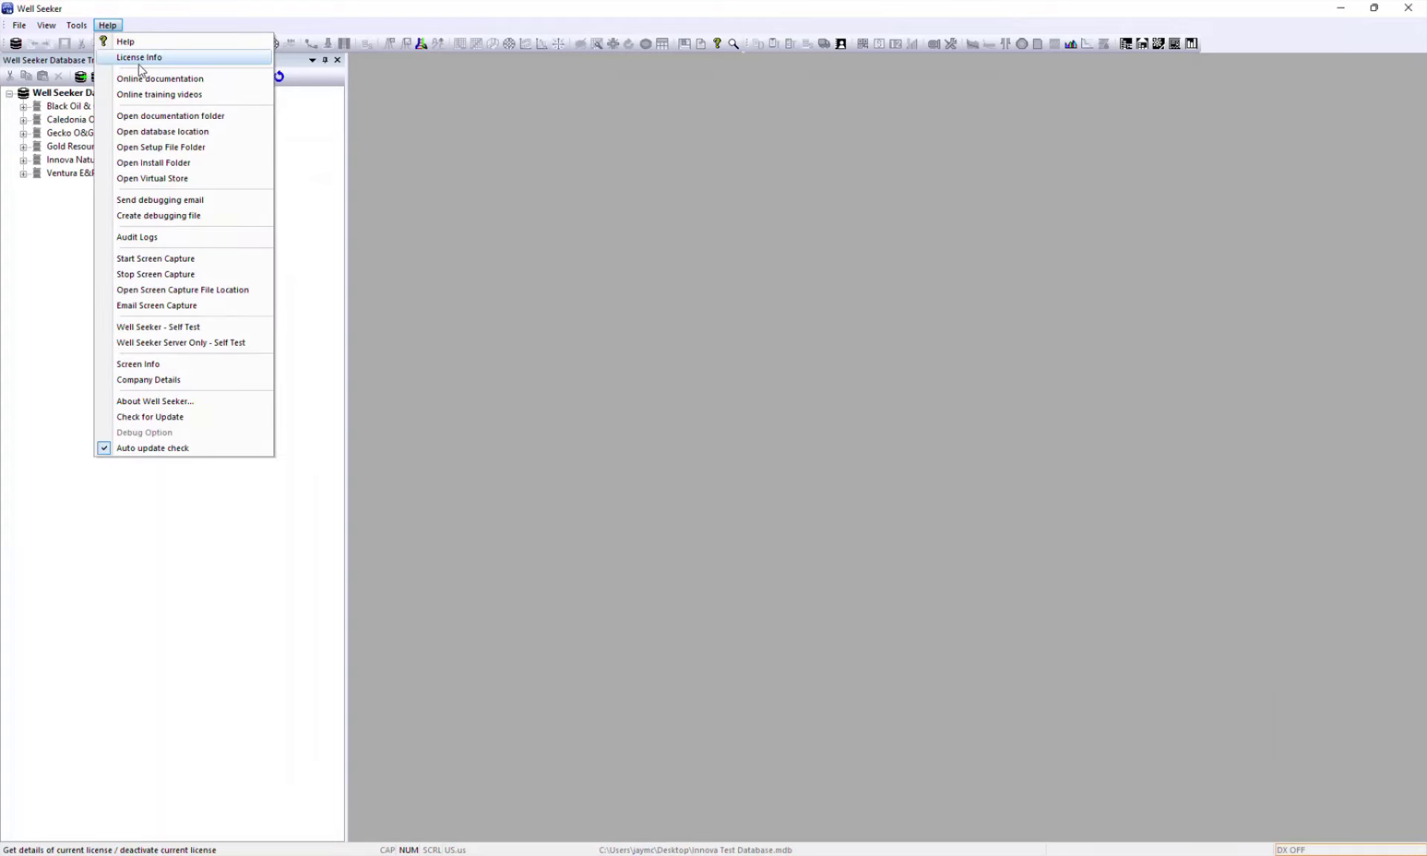
pyautogui.click(229, 150)
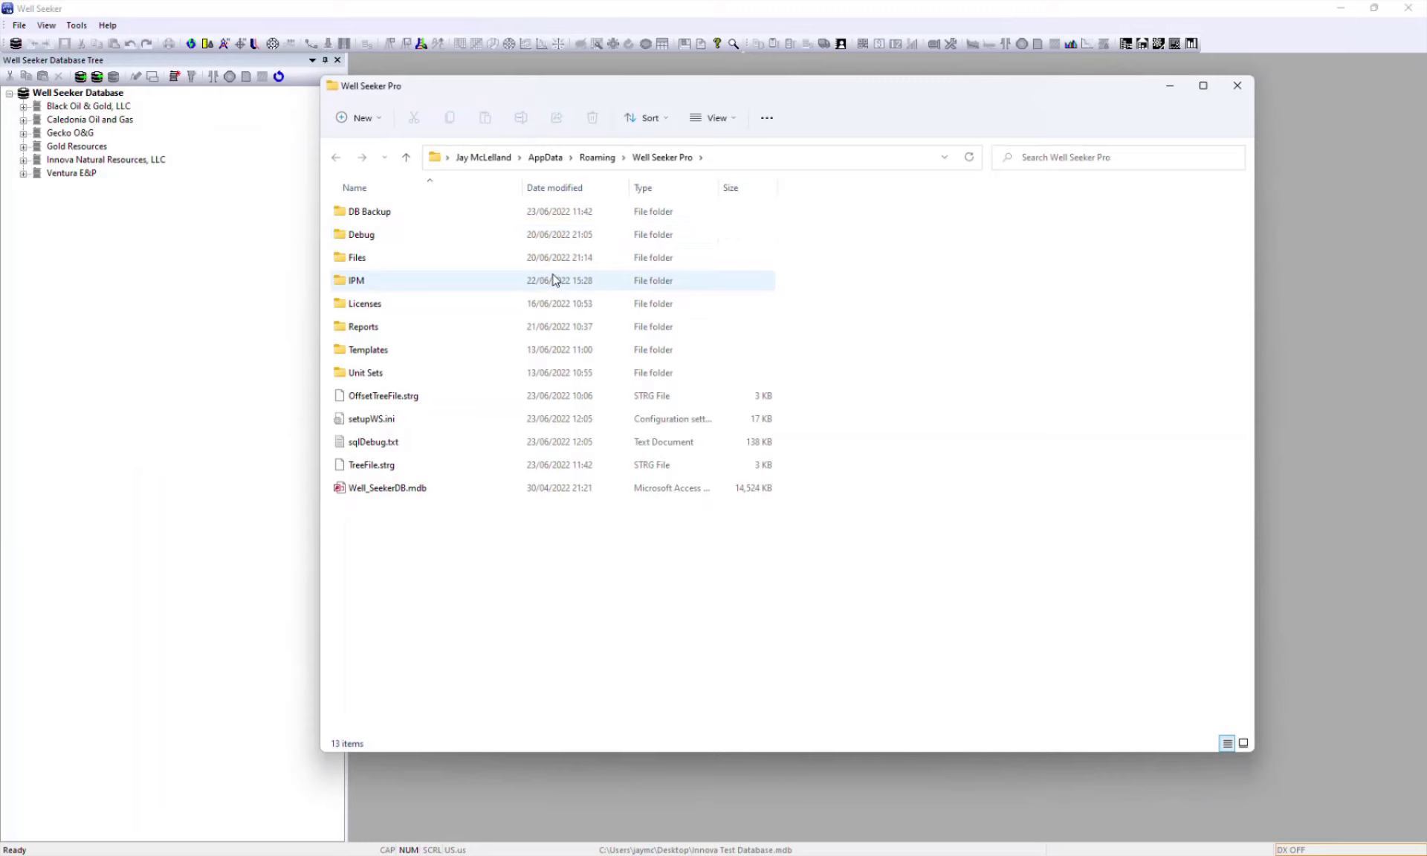
pyautogui.doubleClick(373, 287)
pyautogui.scroll(-5, 1095, 365)
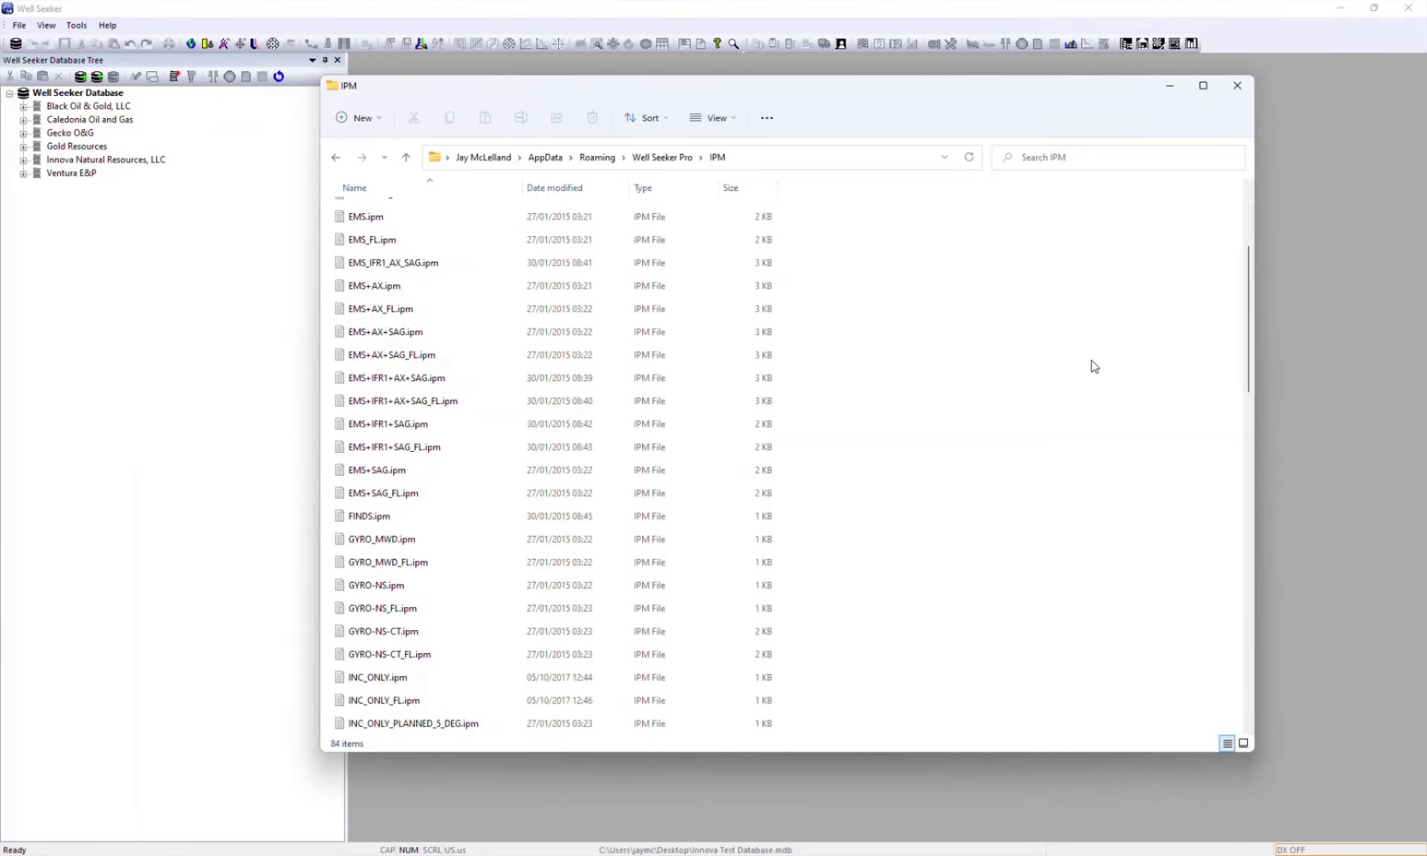
pyautogui.scroll(-12, 1093, 365)
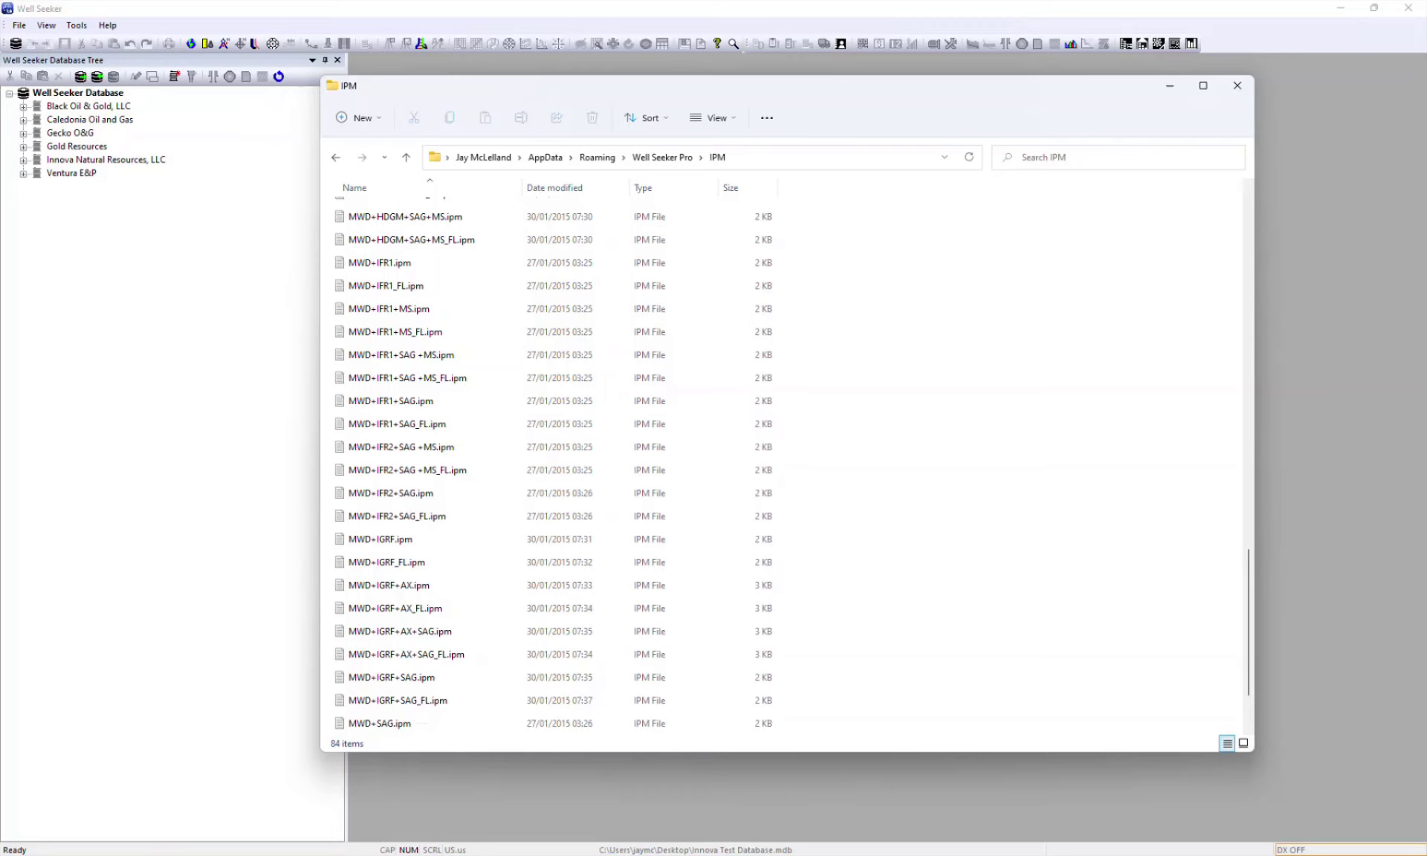
# Try viewing server IPM files, dismiss the not-connected error, and connect to the remote database.
pyautogui.click(77, 24)
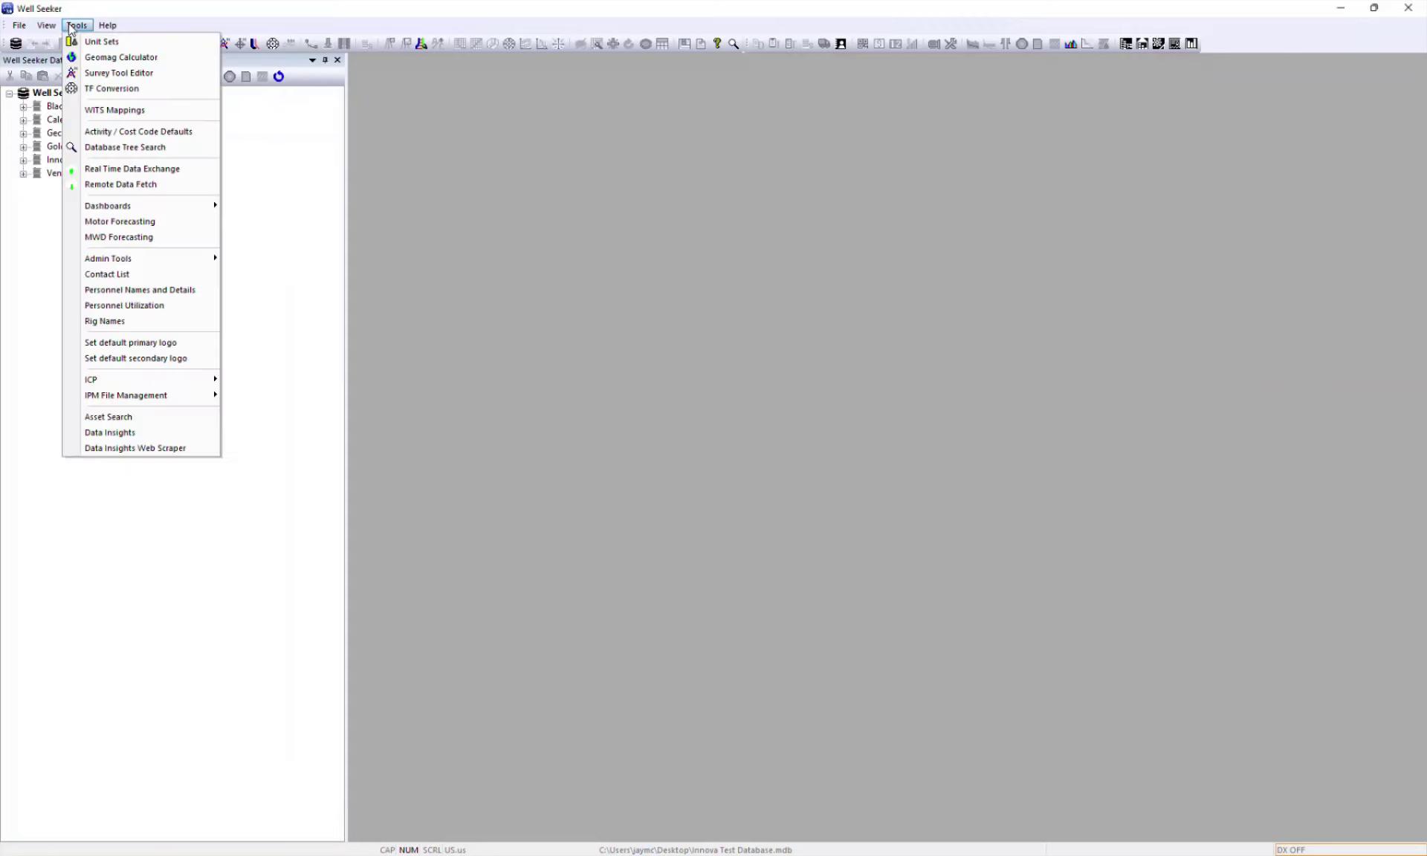
pyautogui.moveTo(185, 395)
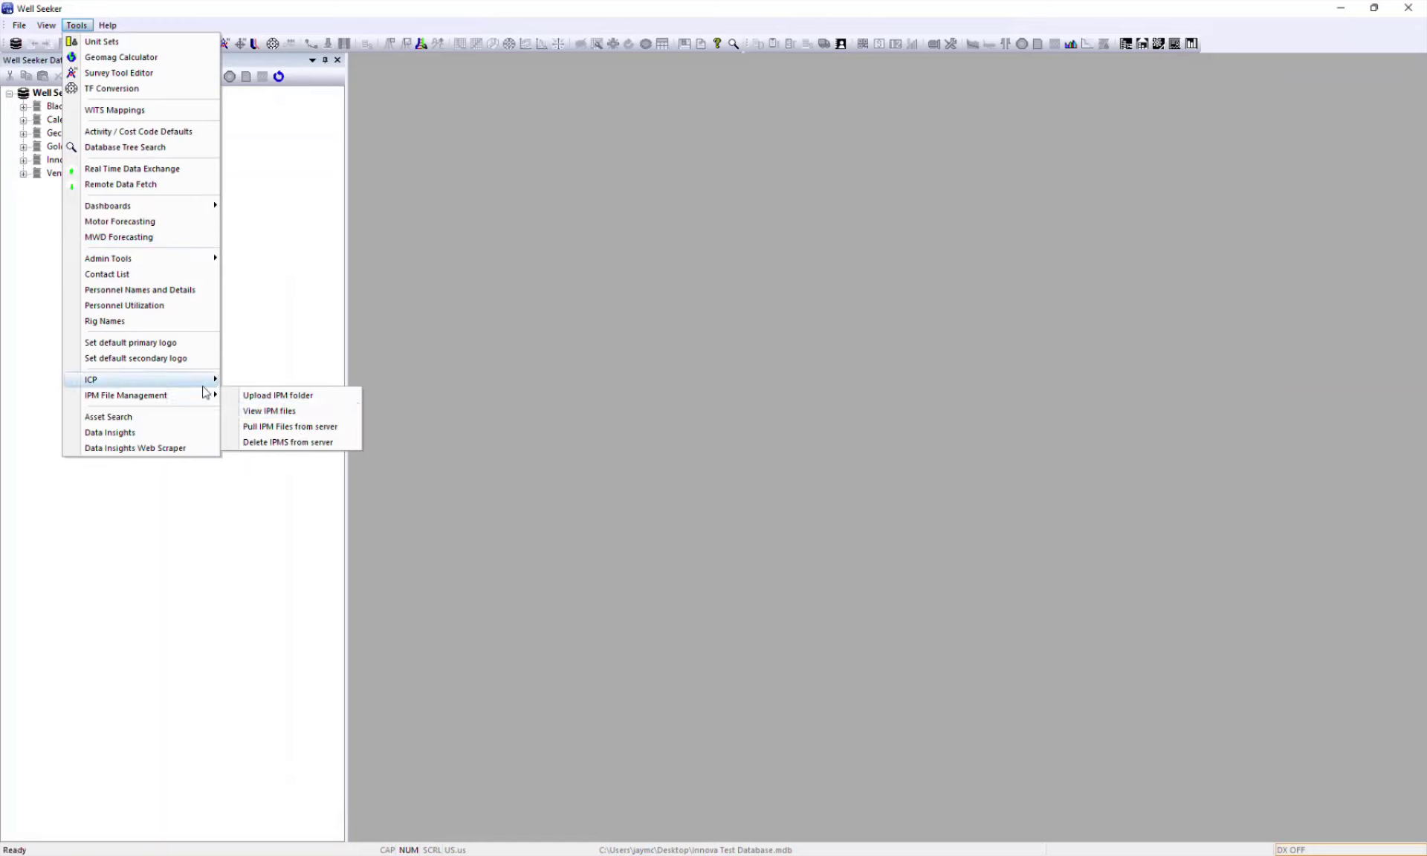
pyautogui.click(312, 415)
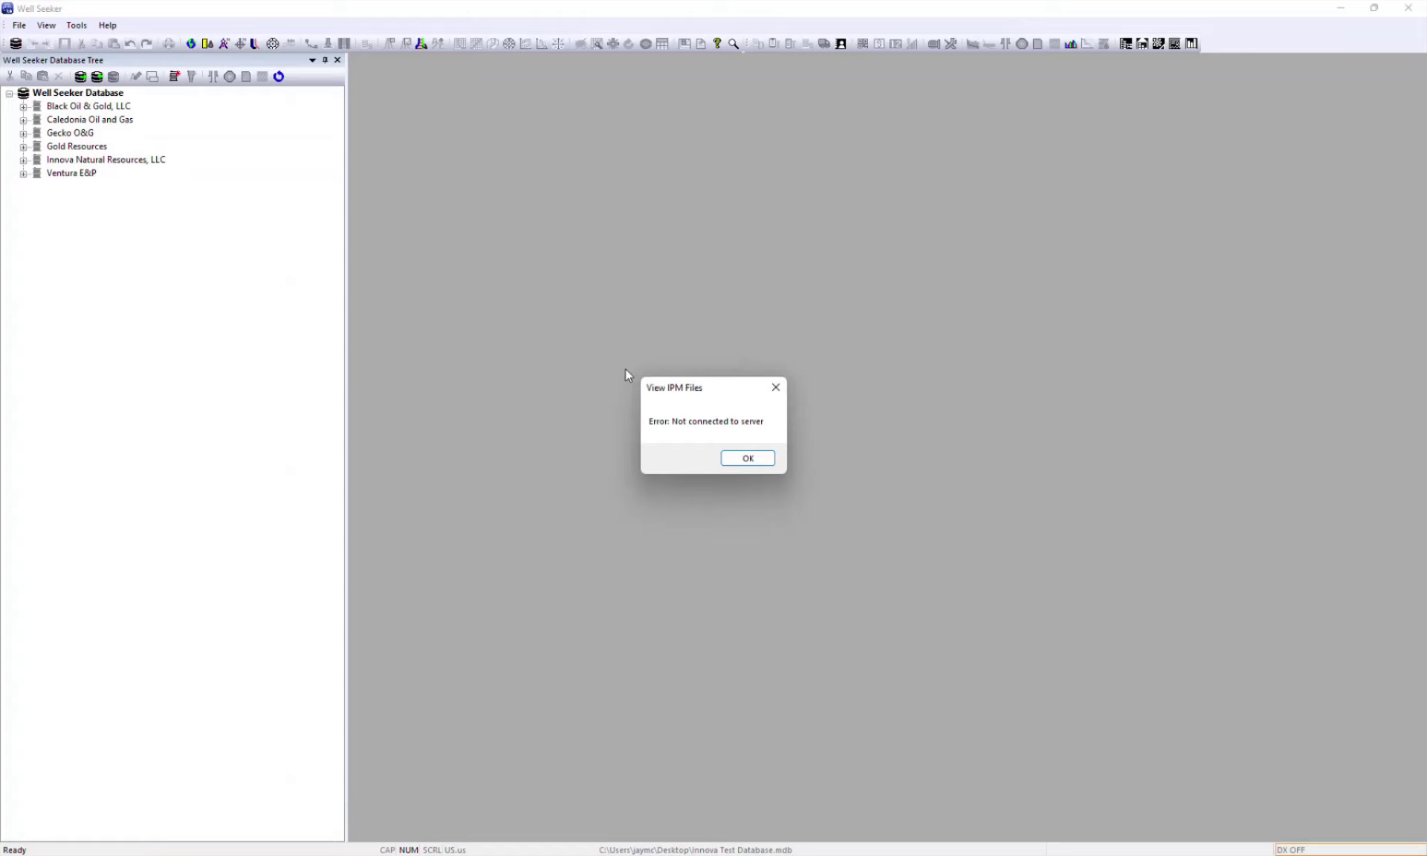
pyautogui.click(749, 459)
pyautogui.click(21, 46)
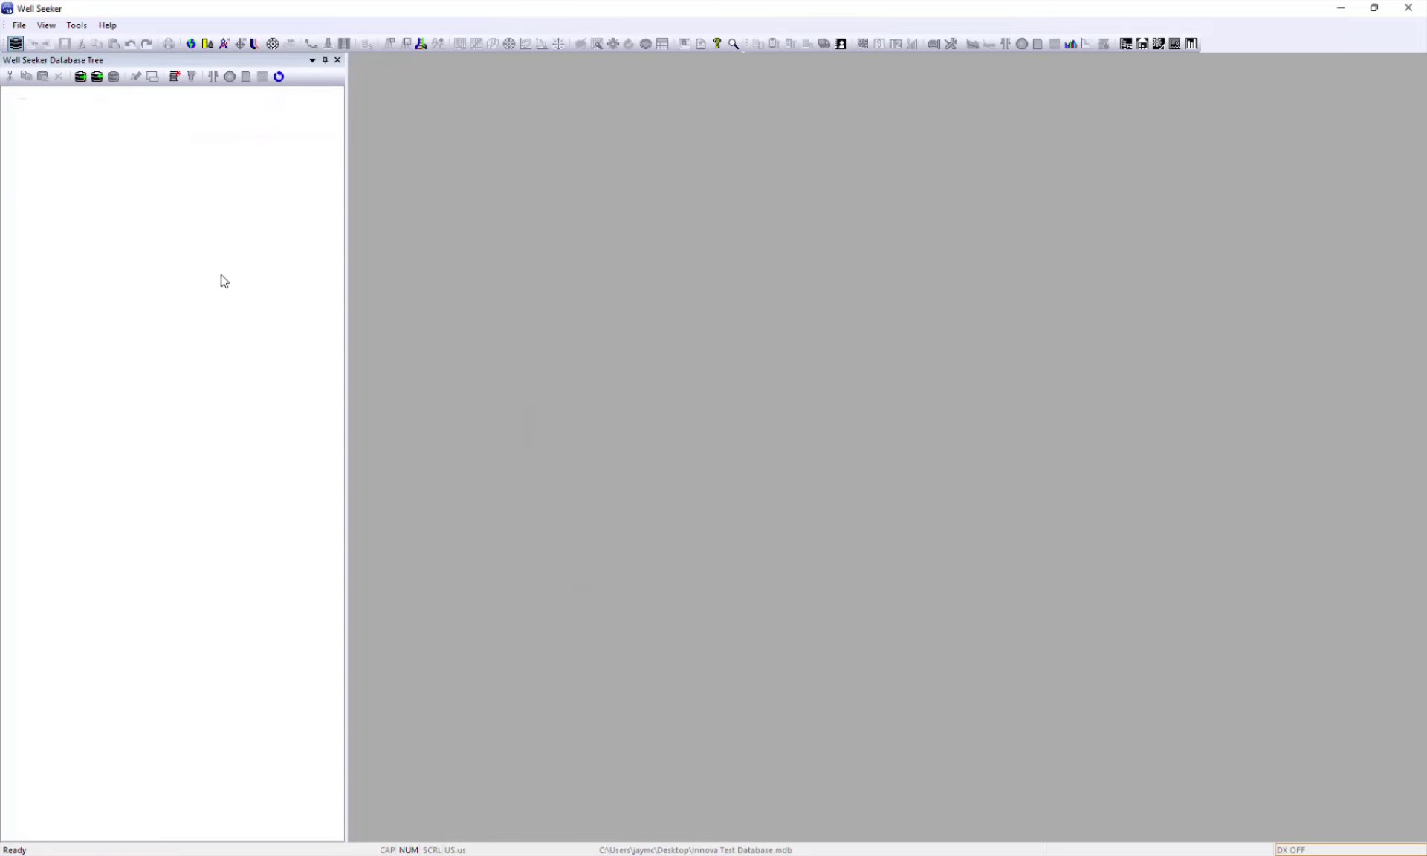
# Close the innovaMaster remote database connection confirmation message.
pyautogui.click(786, 473)
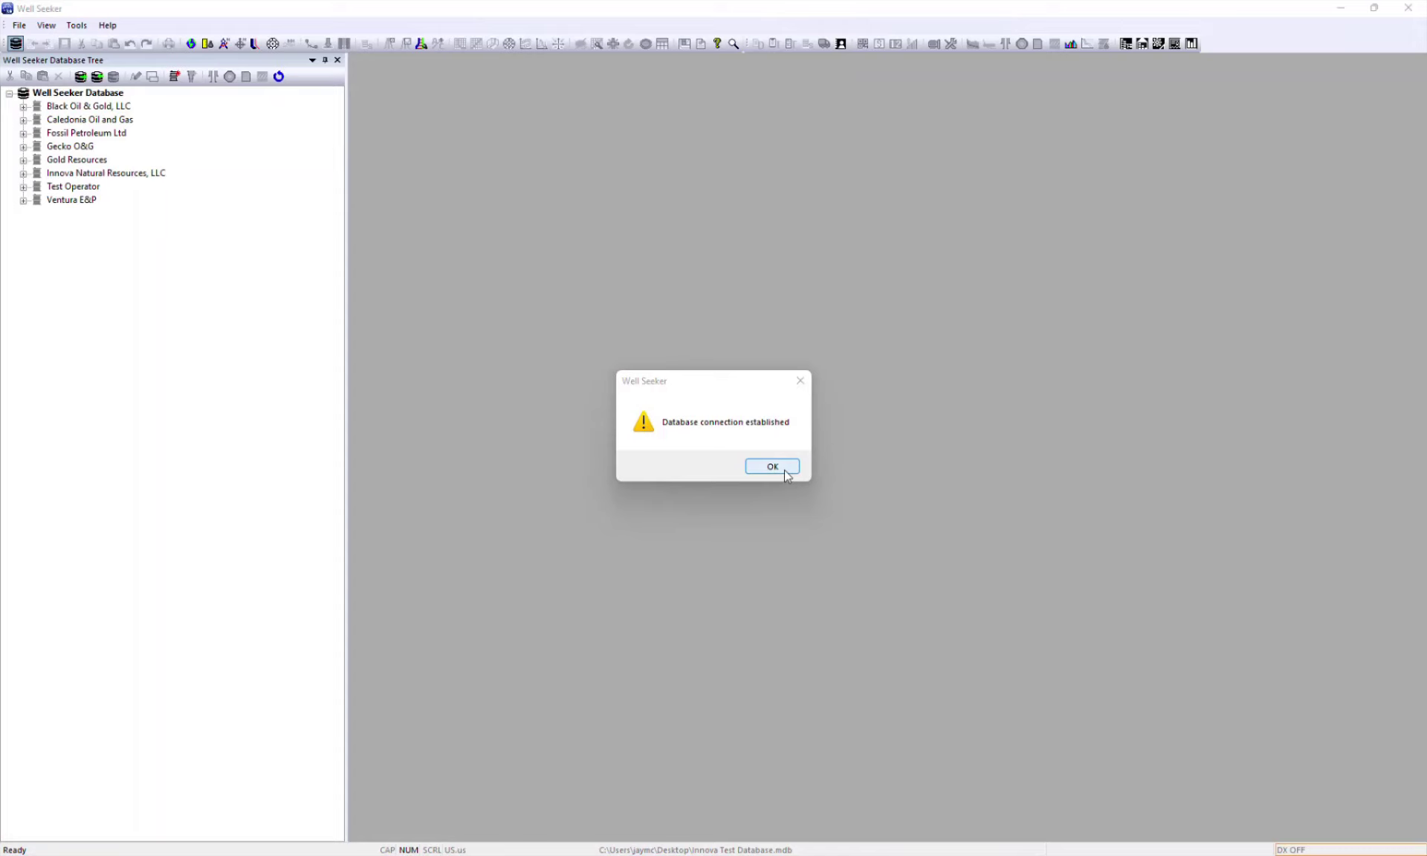
pyautogui.click(785, 470)
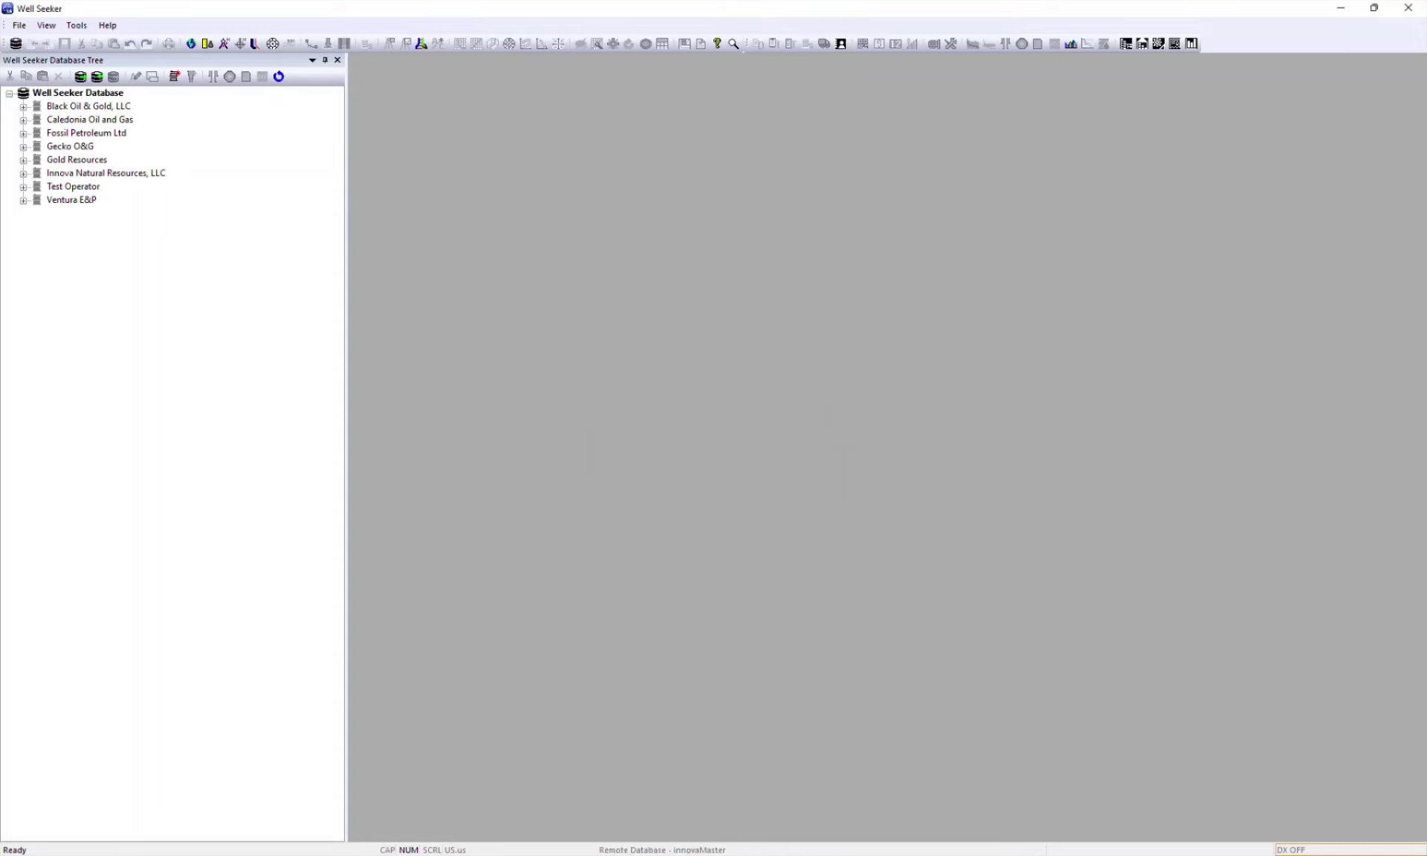
pyautogui.click(76, 26)
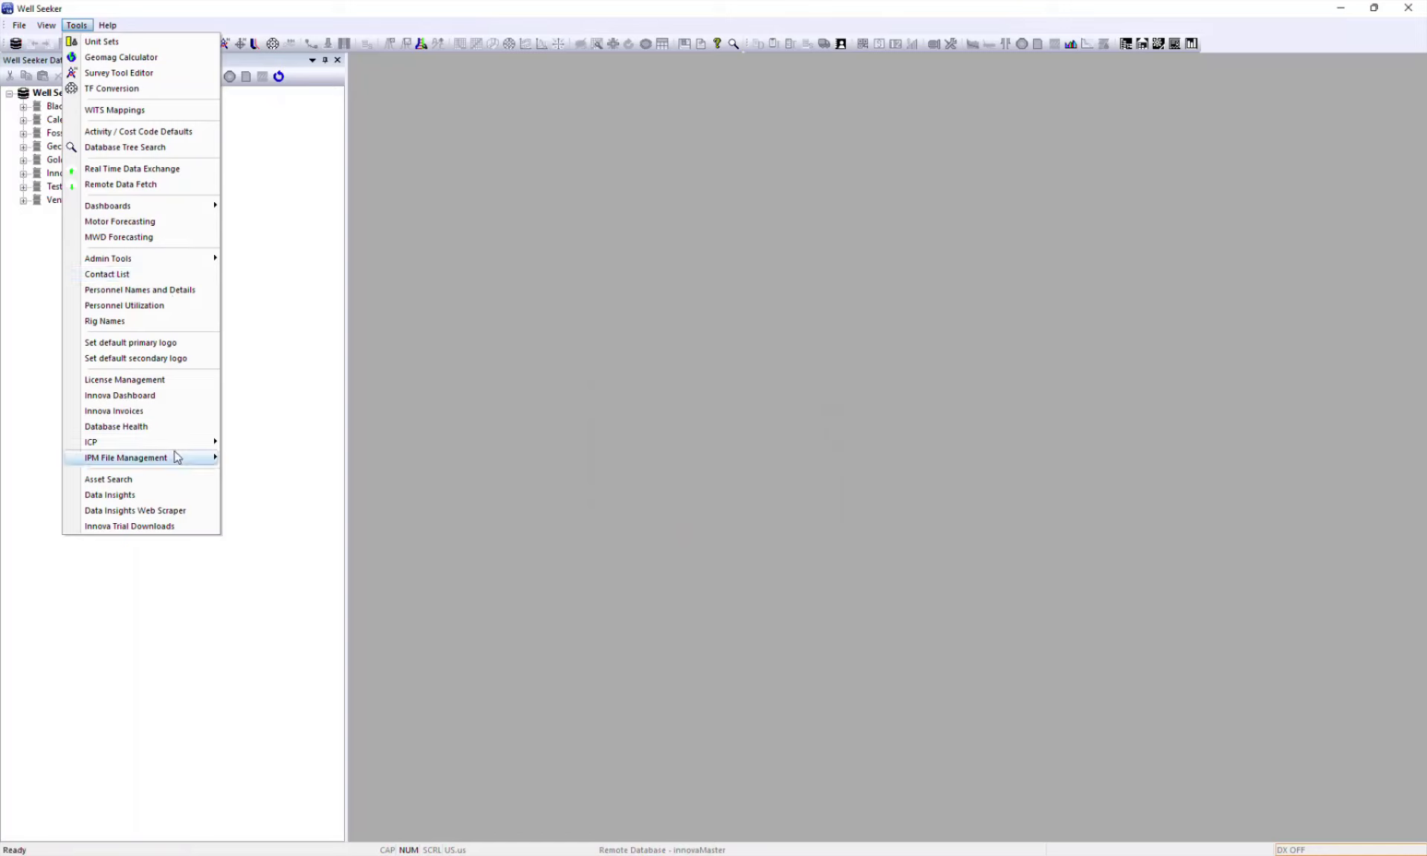
pyautogui.moveTo(176, 458)
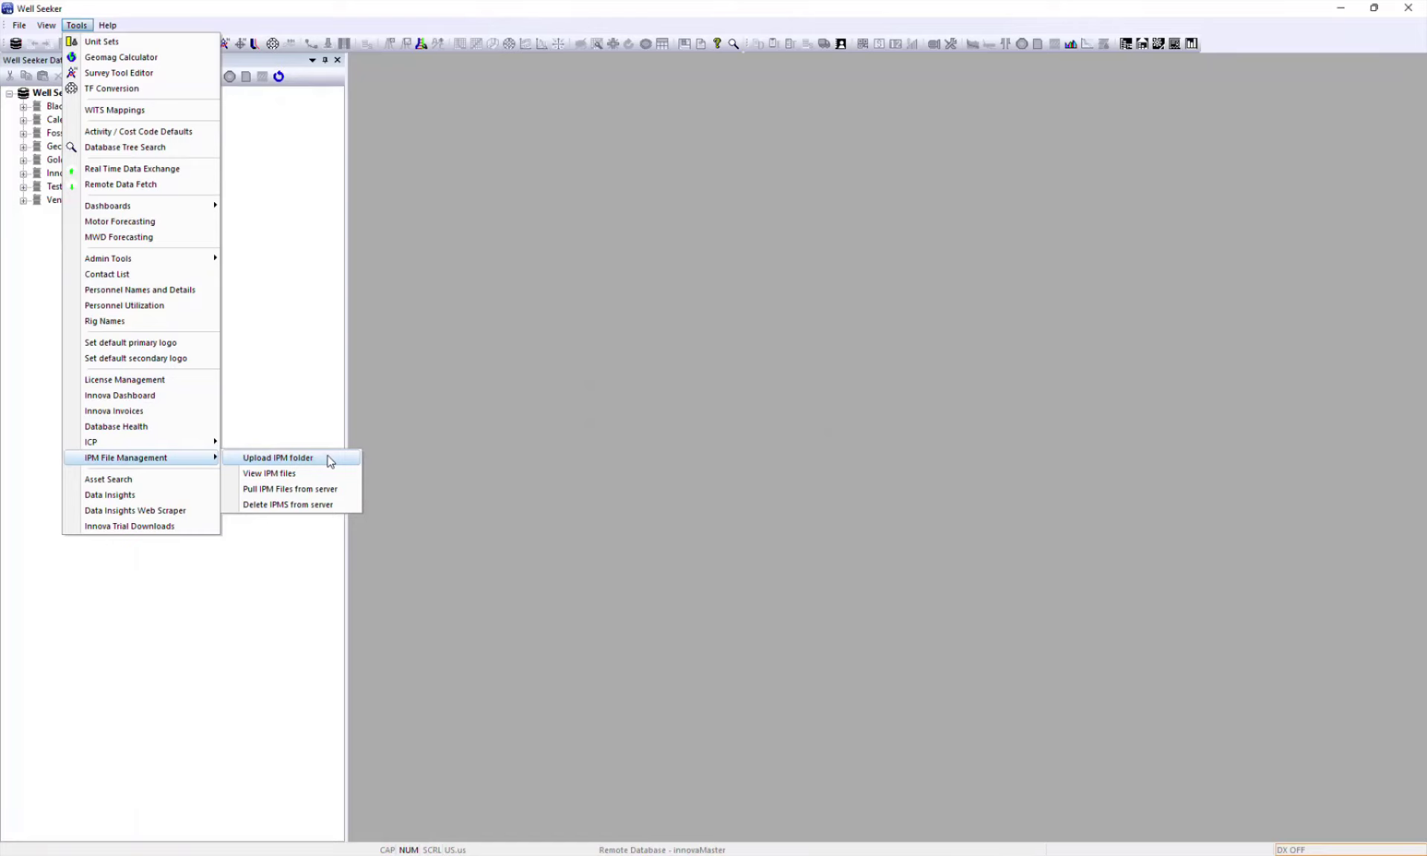
# Review the server IPM file list by Tool Name, Uploaded By and Uploaded Date, then close it.
pyautogui.click(315, 474)
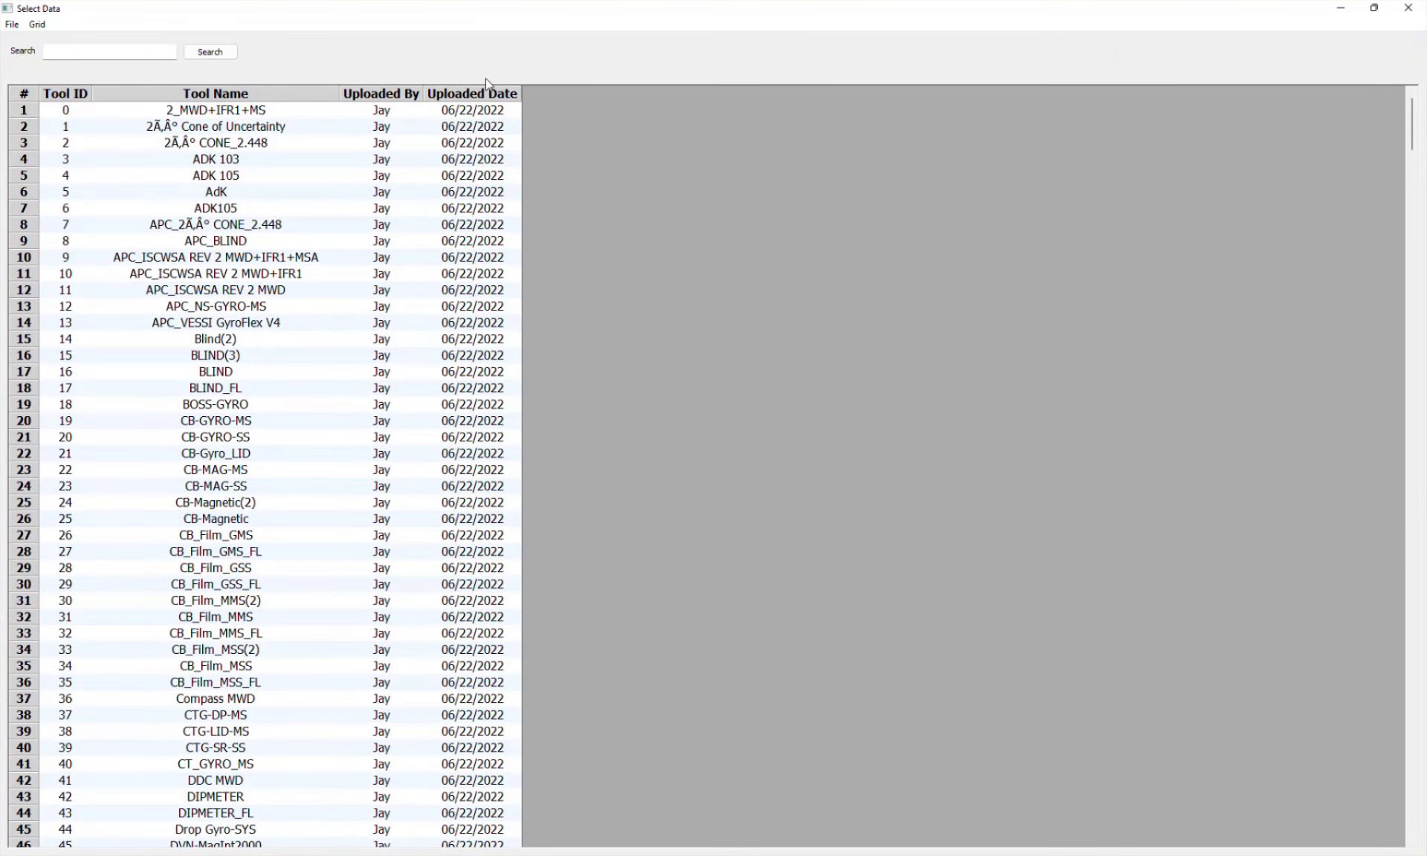
pyautogui.click(313, 95)
pyautogui.click(379, 97)
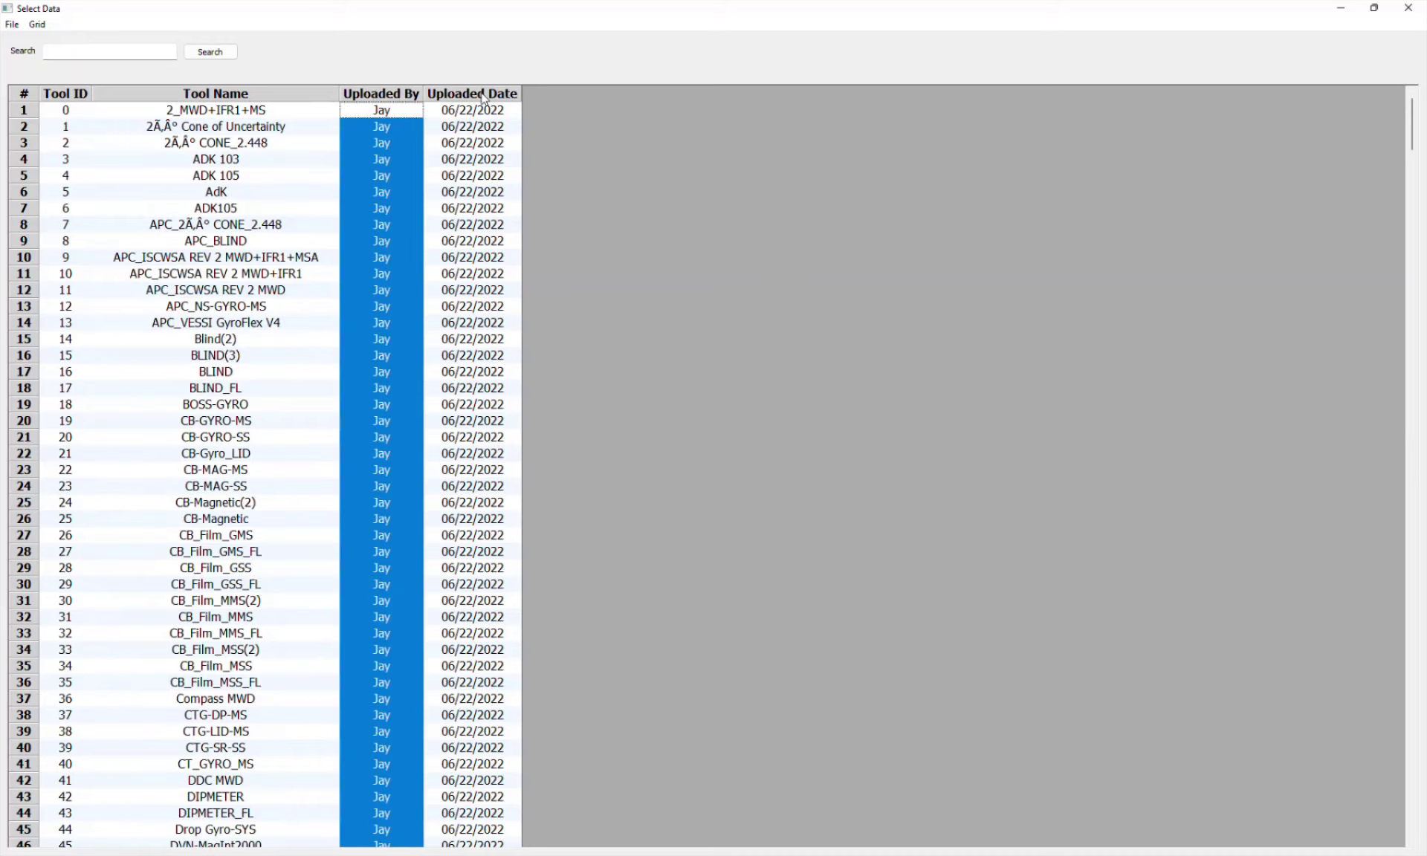
pyautogui.click(484, 98)
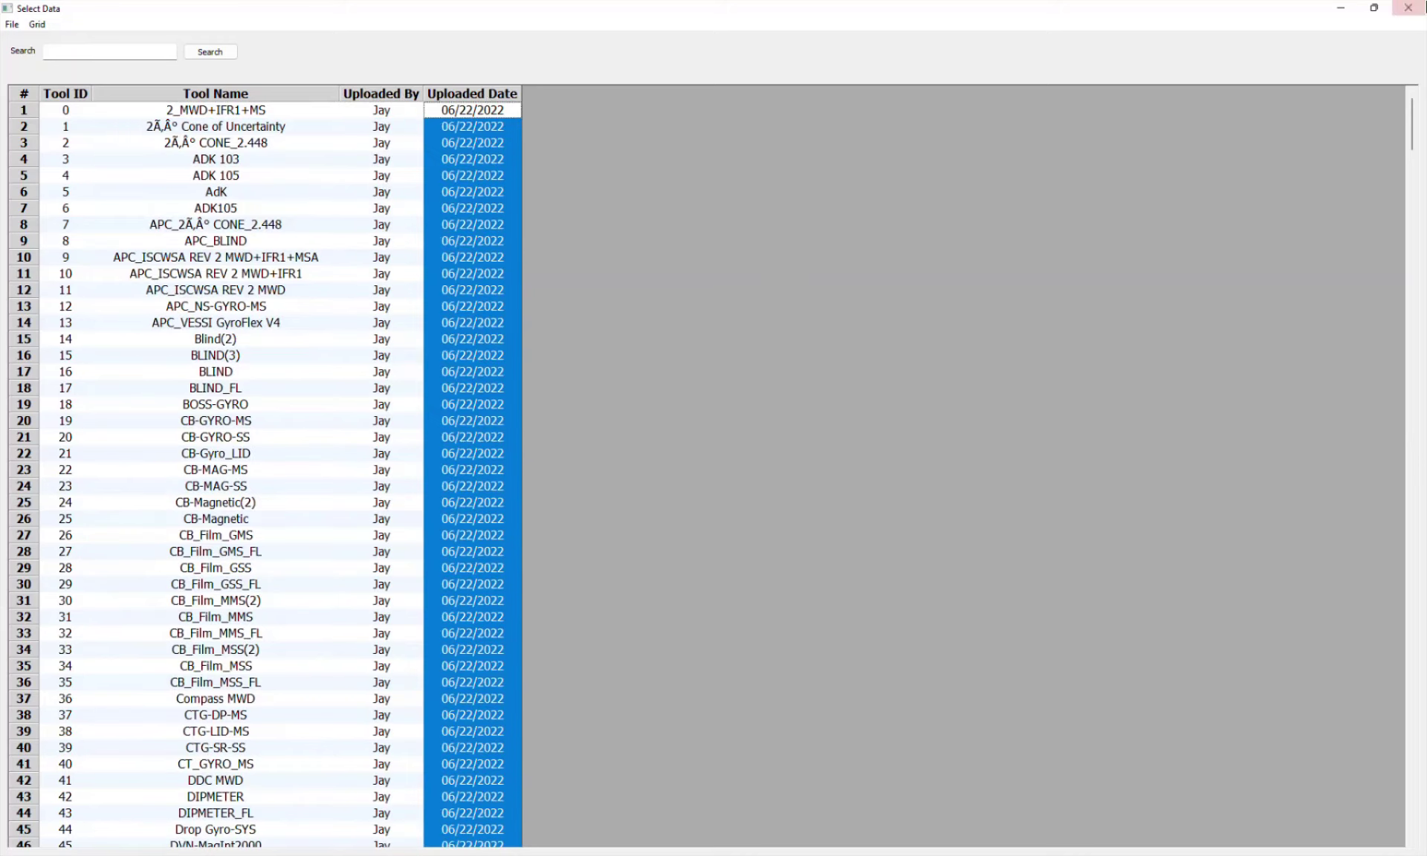
pyautogui.click(1419, 11)
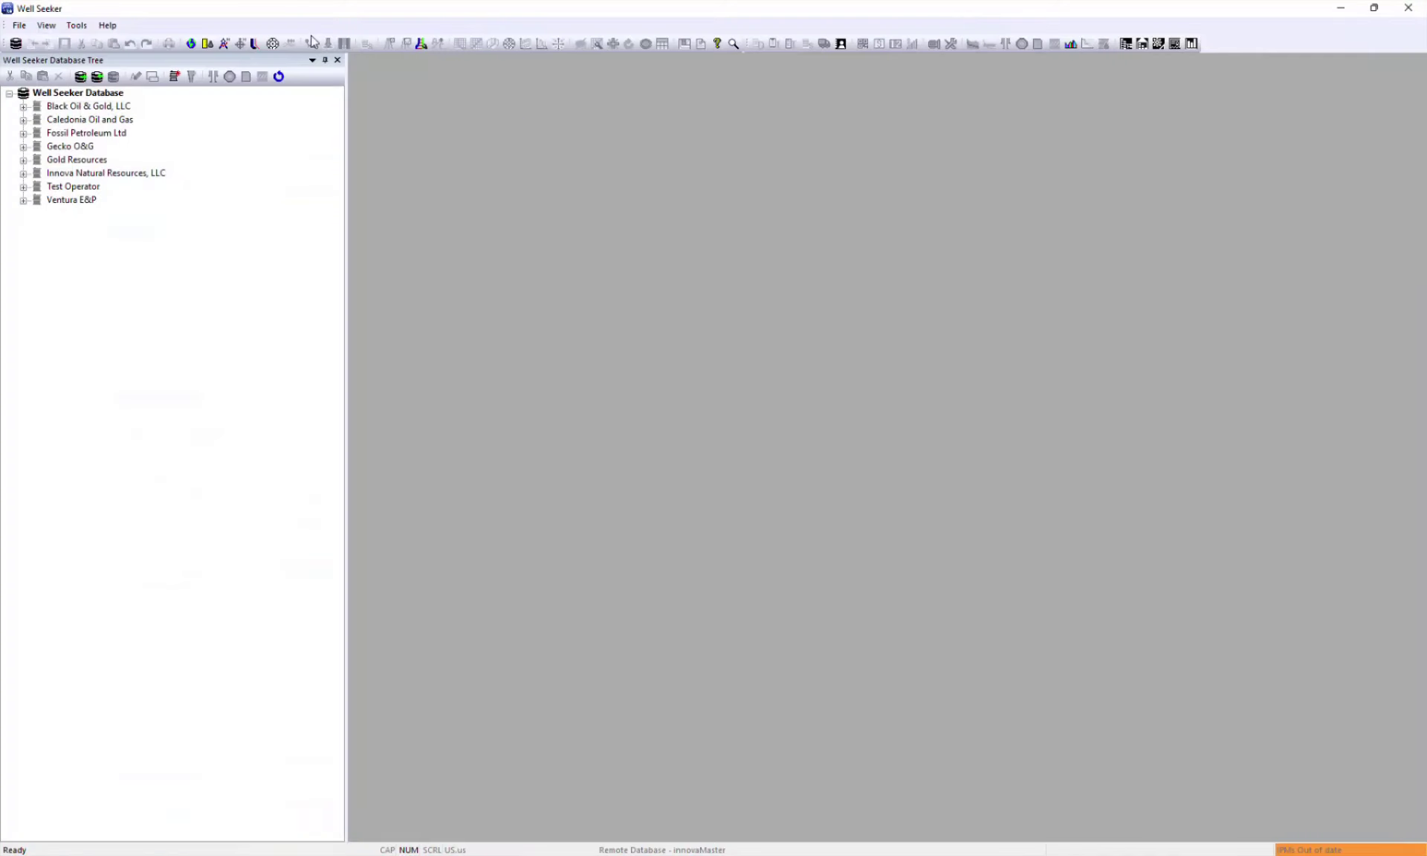
pyautogui.click(76, 26)
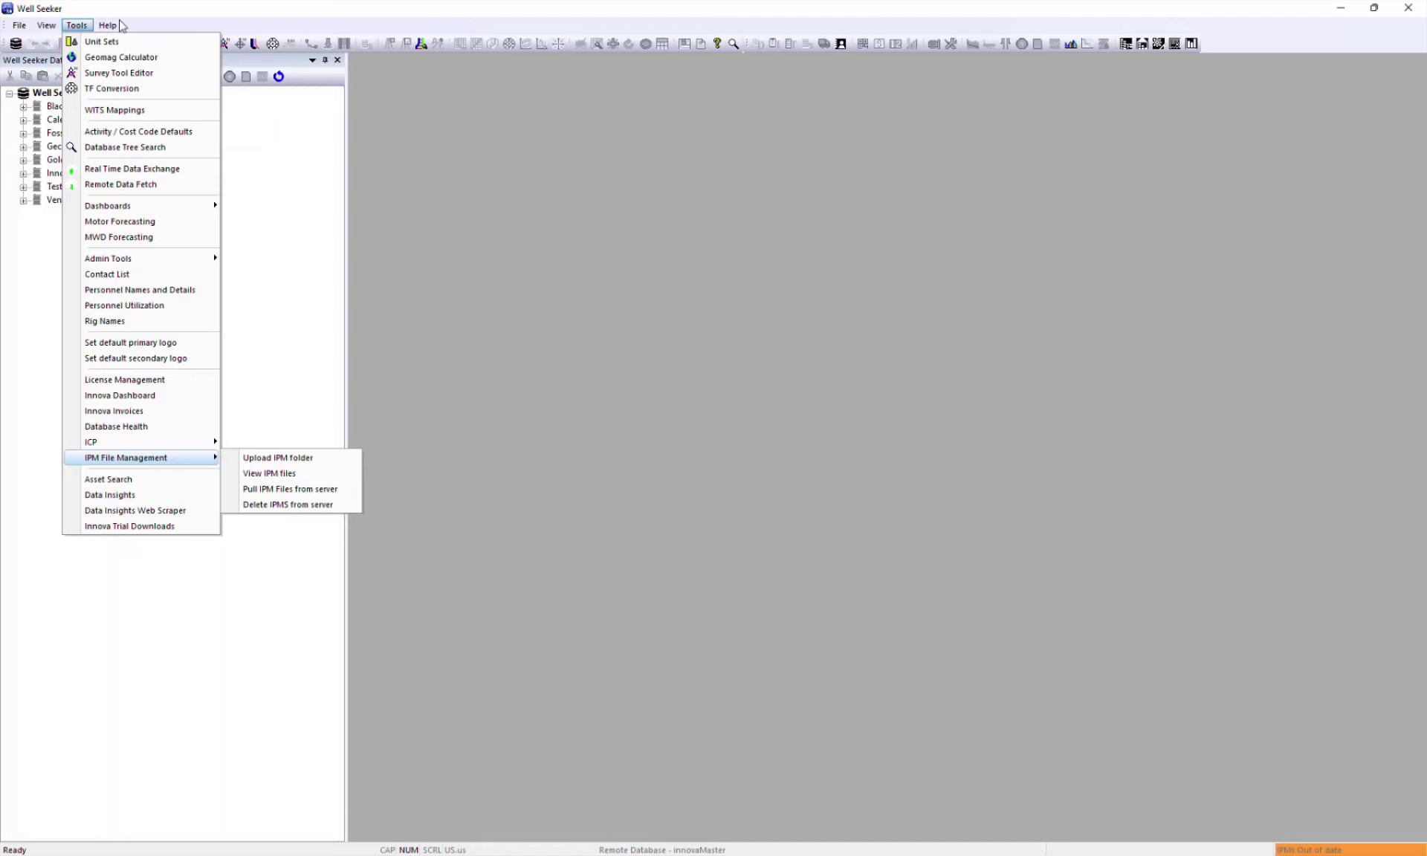
# Reselect the local Innova Test Database.mdb as the active database.
pyautogui.click(14, 26)
pyautogui.click(15, 27)
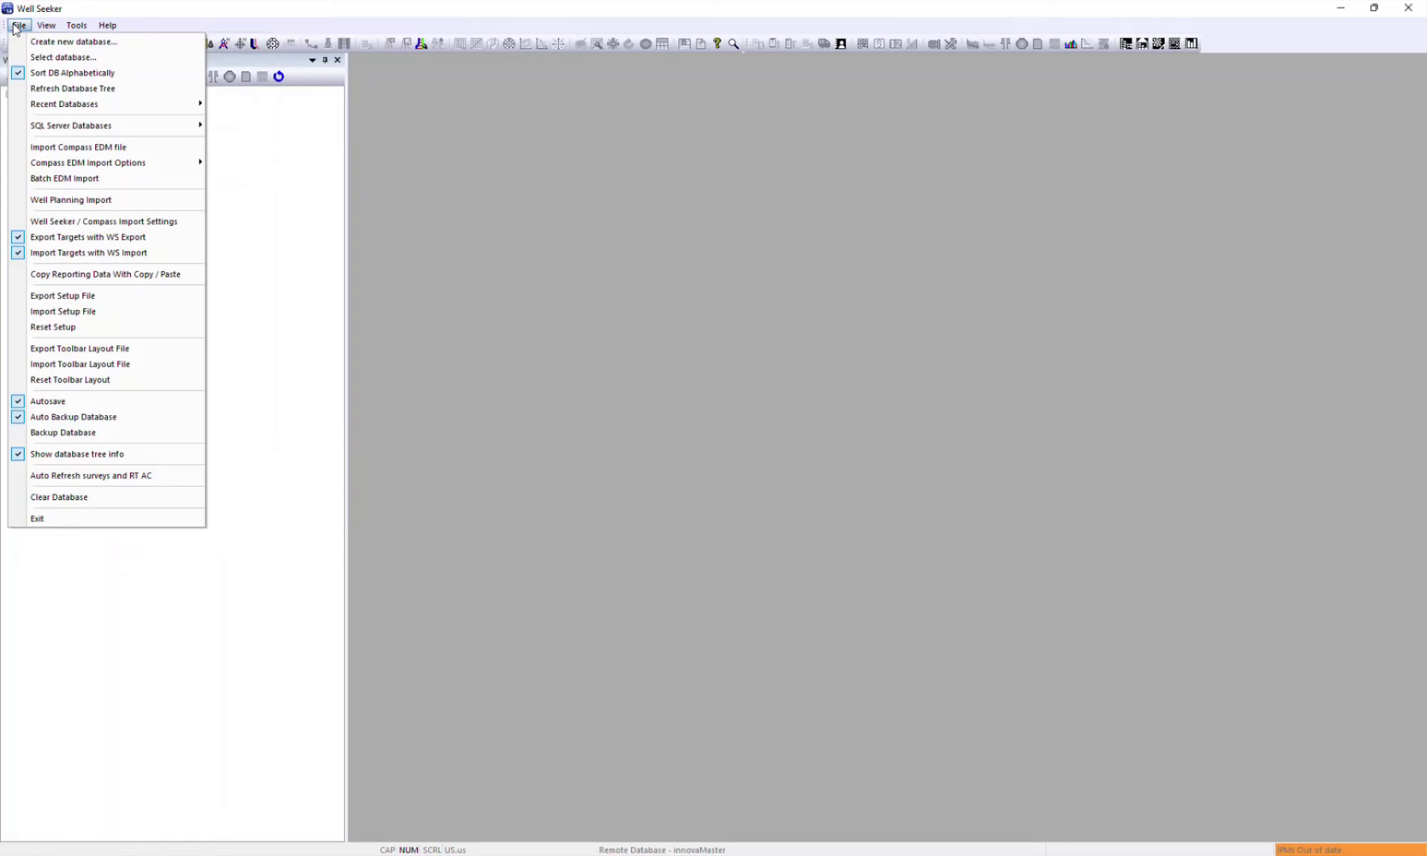
pyautogui.click(49, 57)
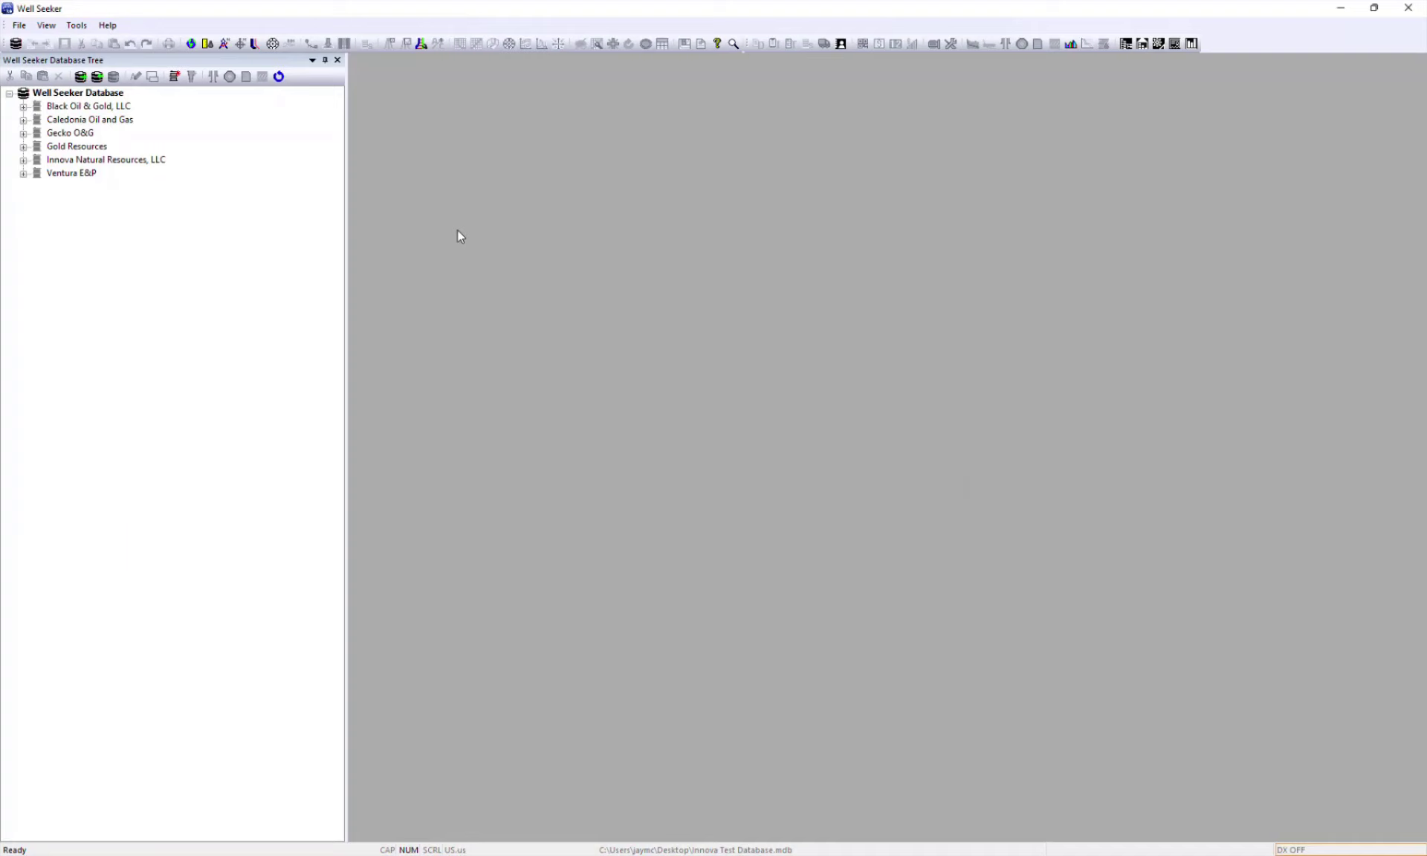
# Open the Real Time Data Exchange window and close it again.
pyautogui.click(76, 25)
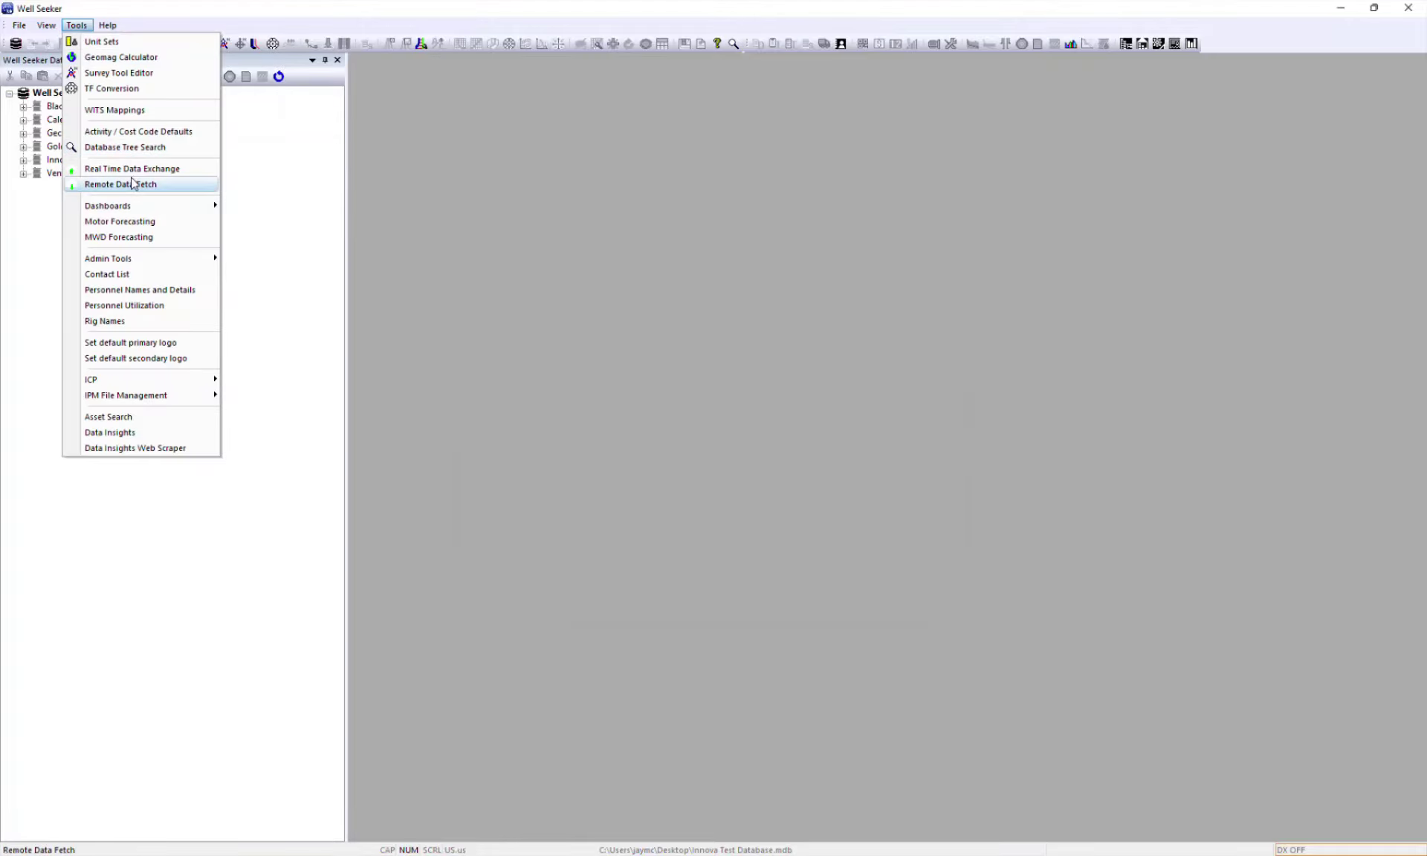
pyautogui.click(130, 169)
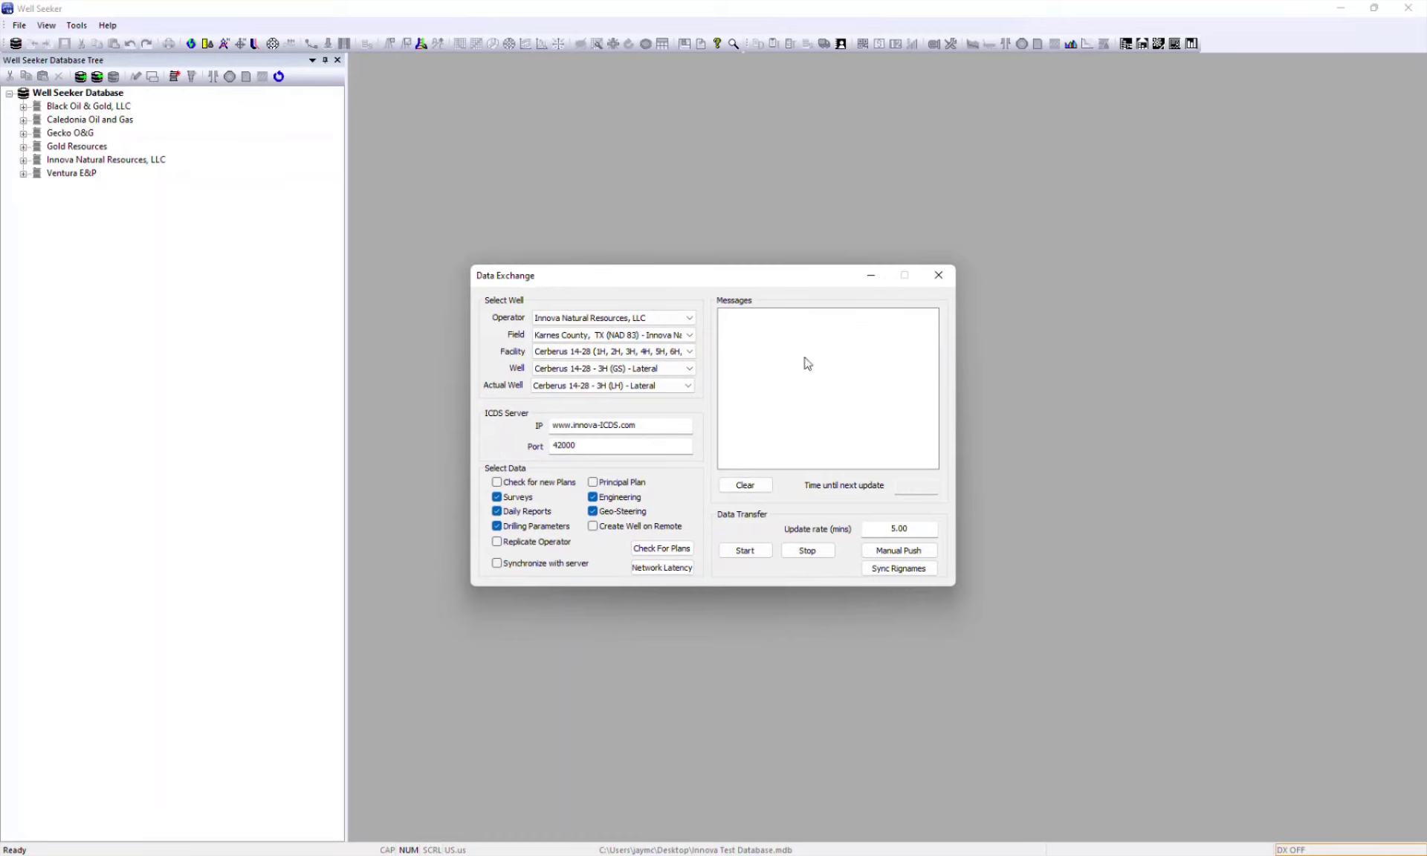
pyautogui.click(939, 275)
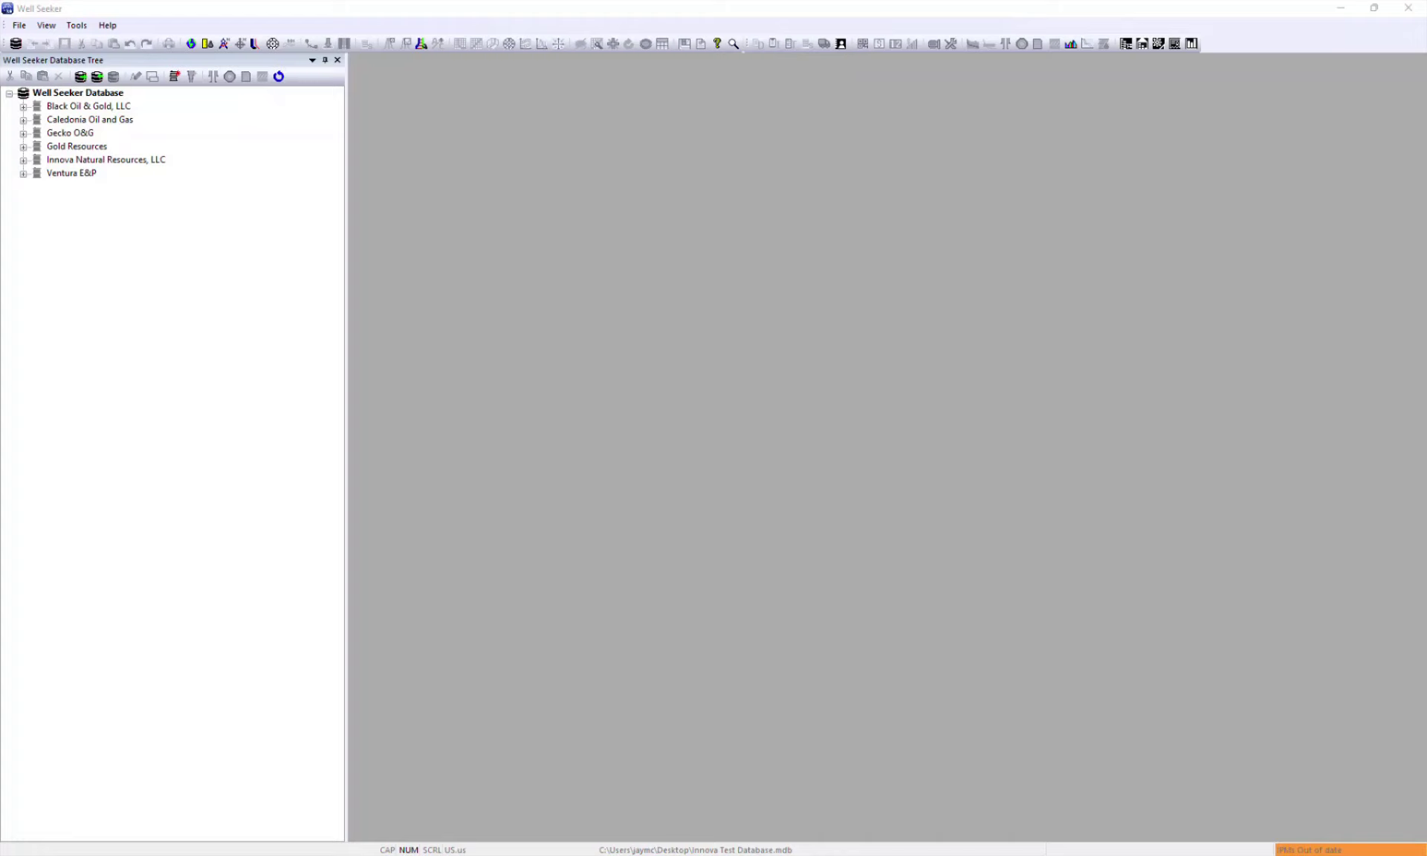
# Pull IPM files from the server, reaching the prompt to import 646 tools.
pyautogui.hotkey('alt', 'Tab')
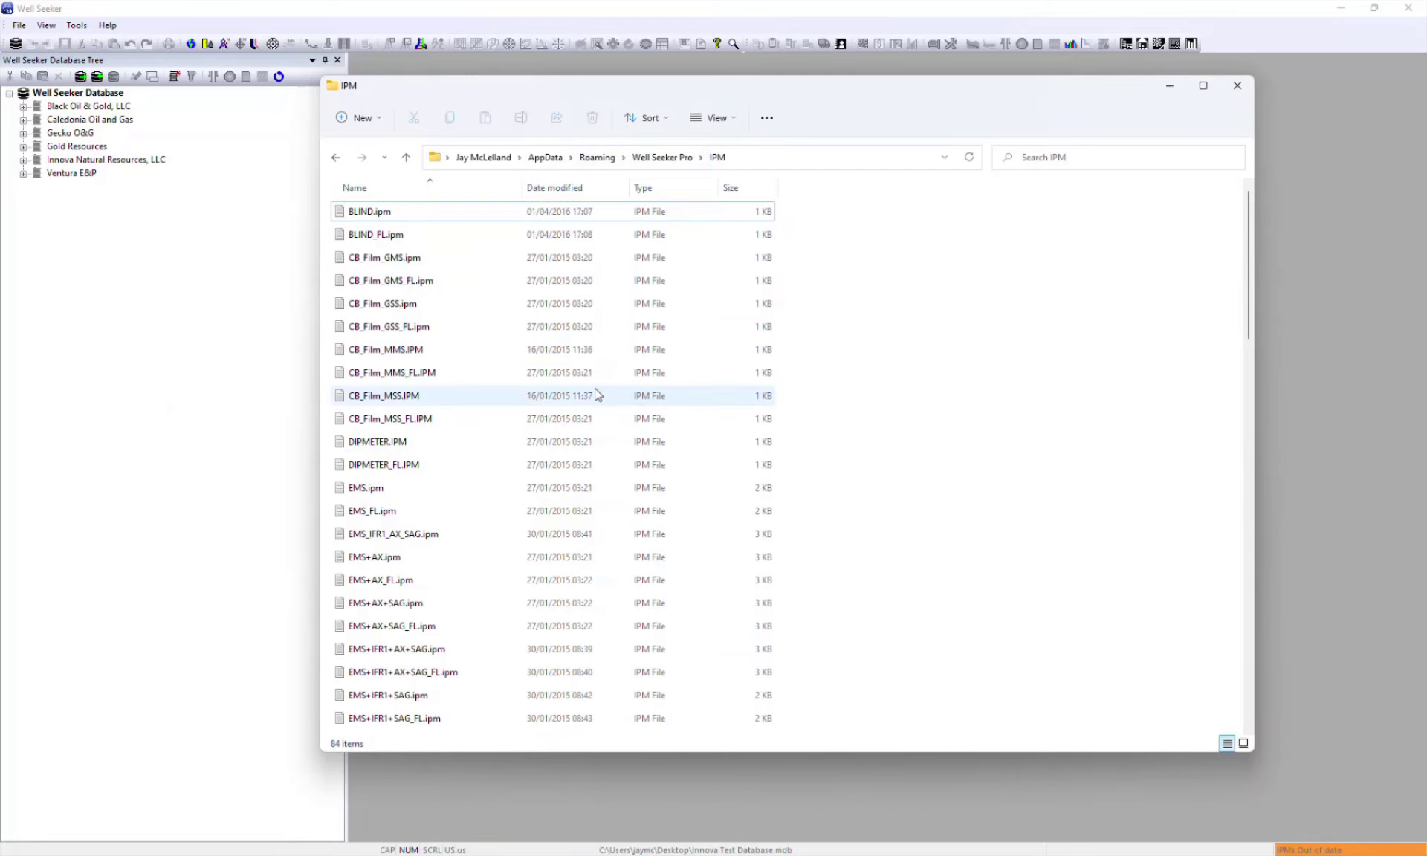
pyautogui.click(226, 394)
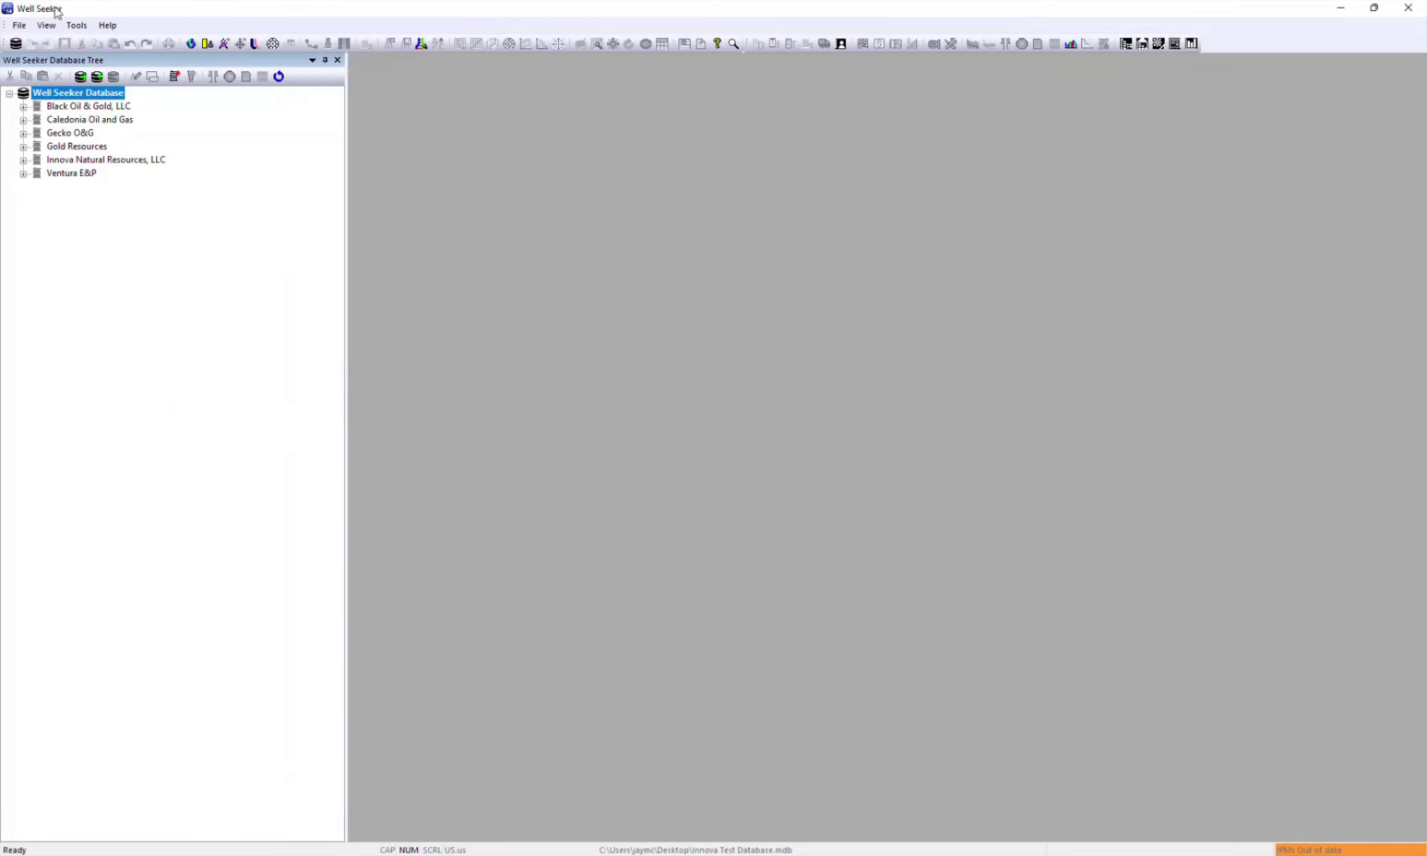
pyautogui.click(76, 26)
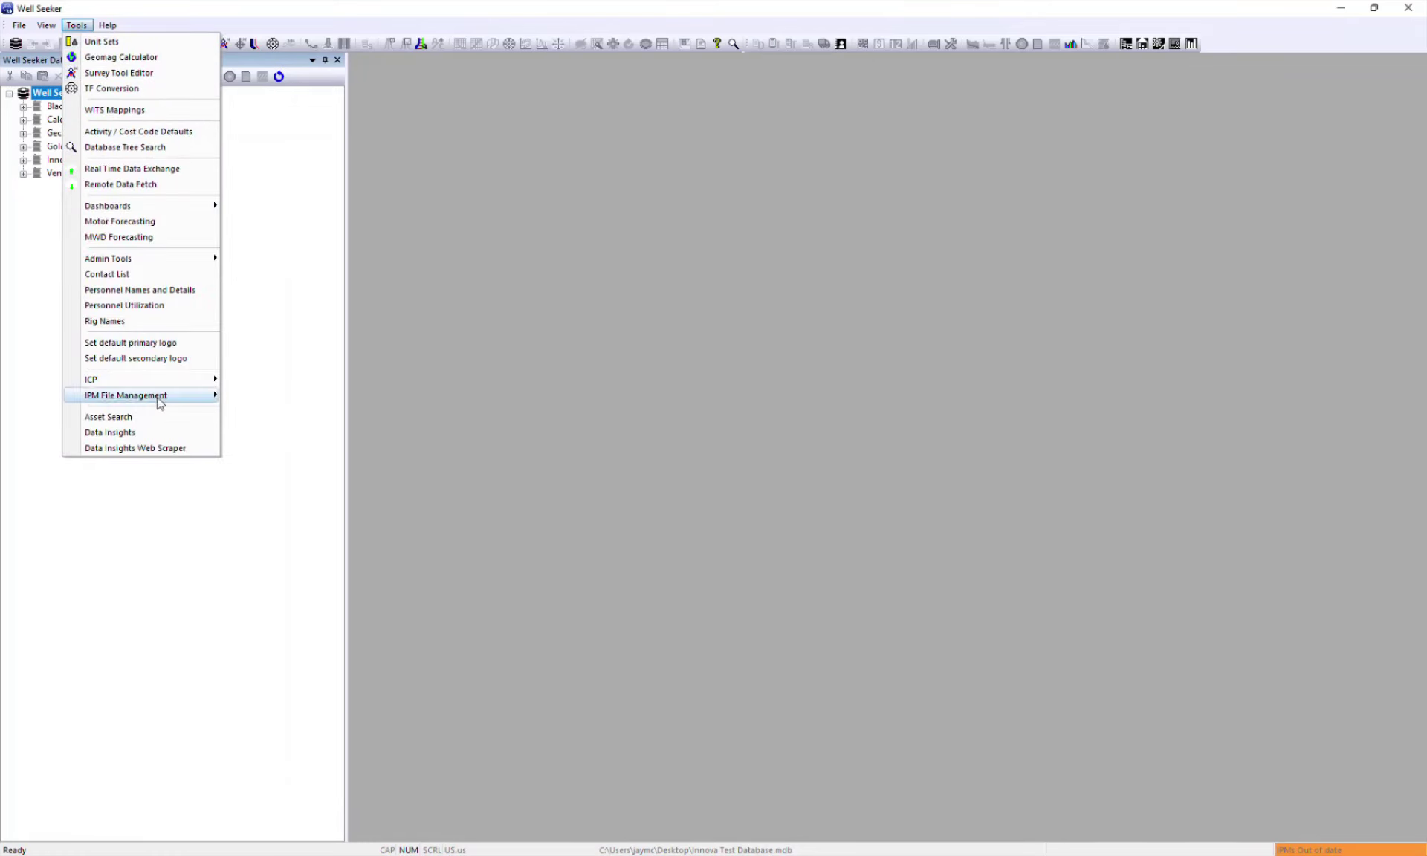
pyautogui.moveTo(131, 402)
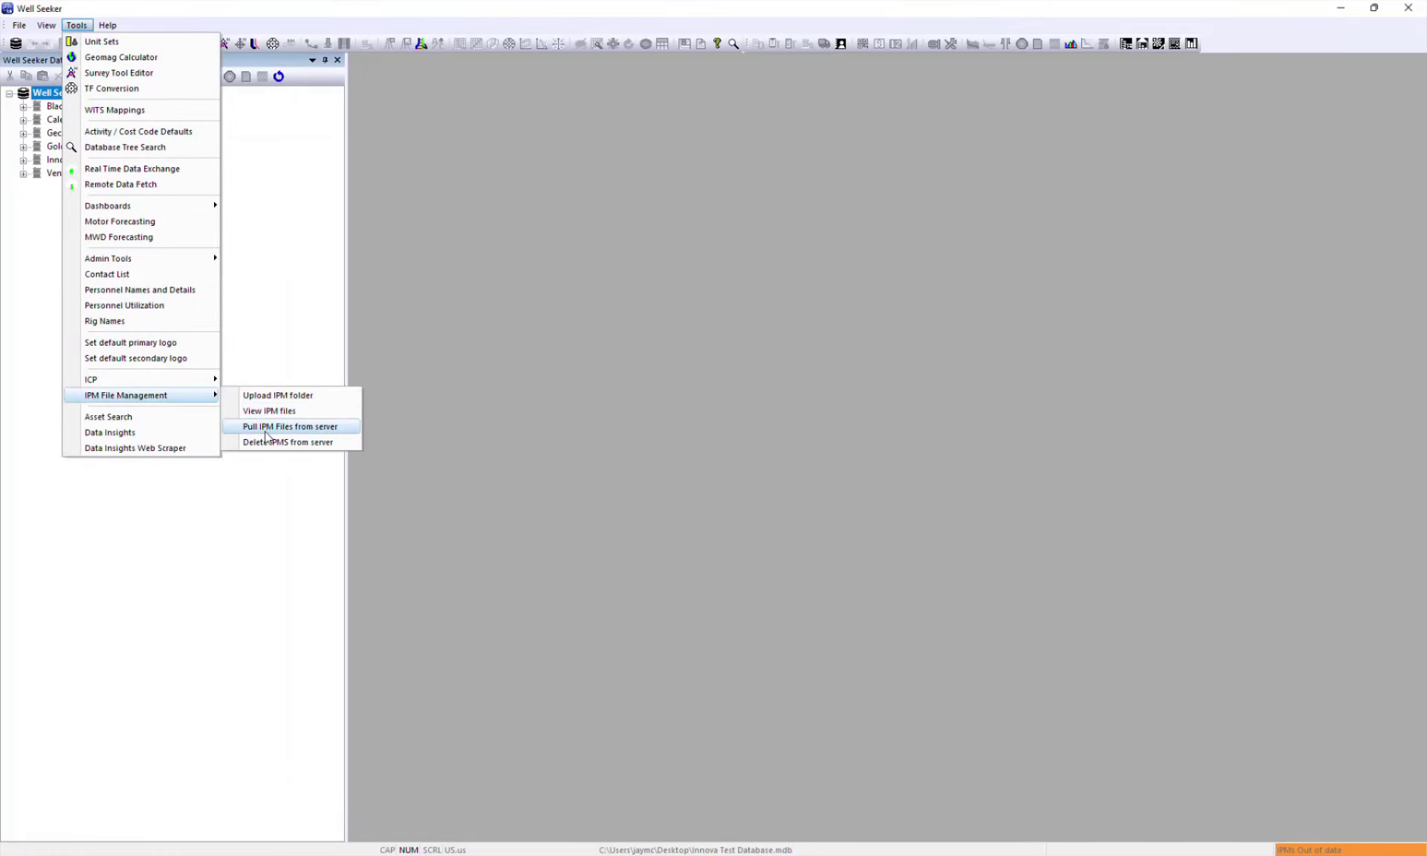
pyautogui.click(295, 430)
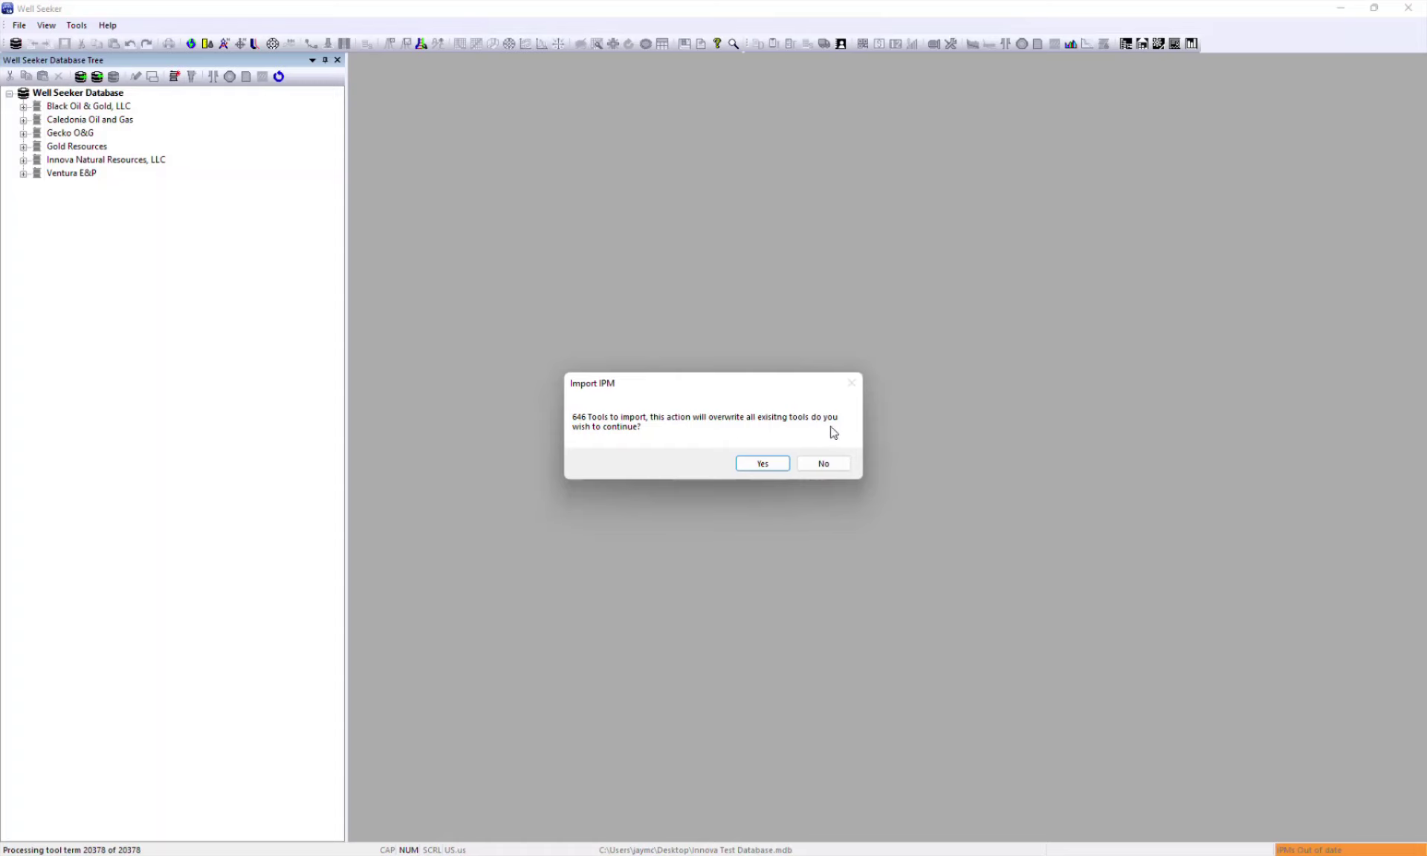
# Accept the 646-tool import and confirm the previous 84 files now sit in the Old folder.
pyautogui.click(770, 462)
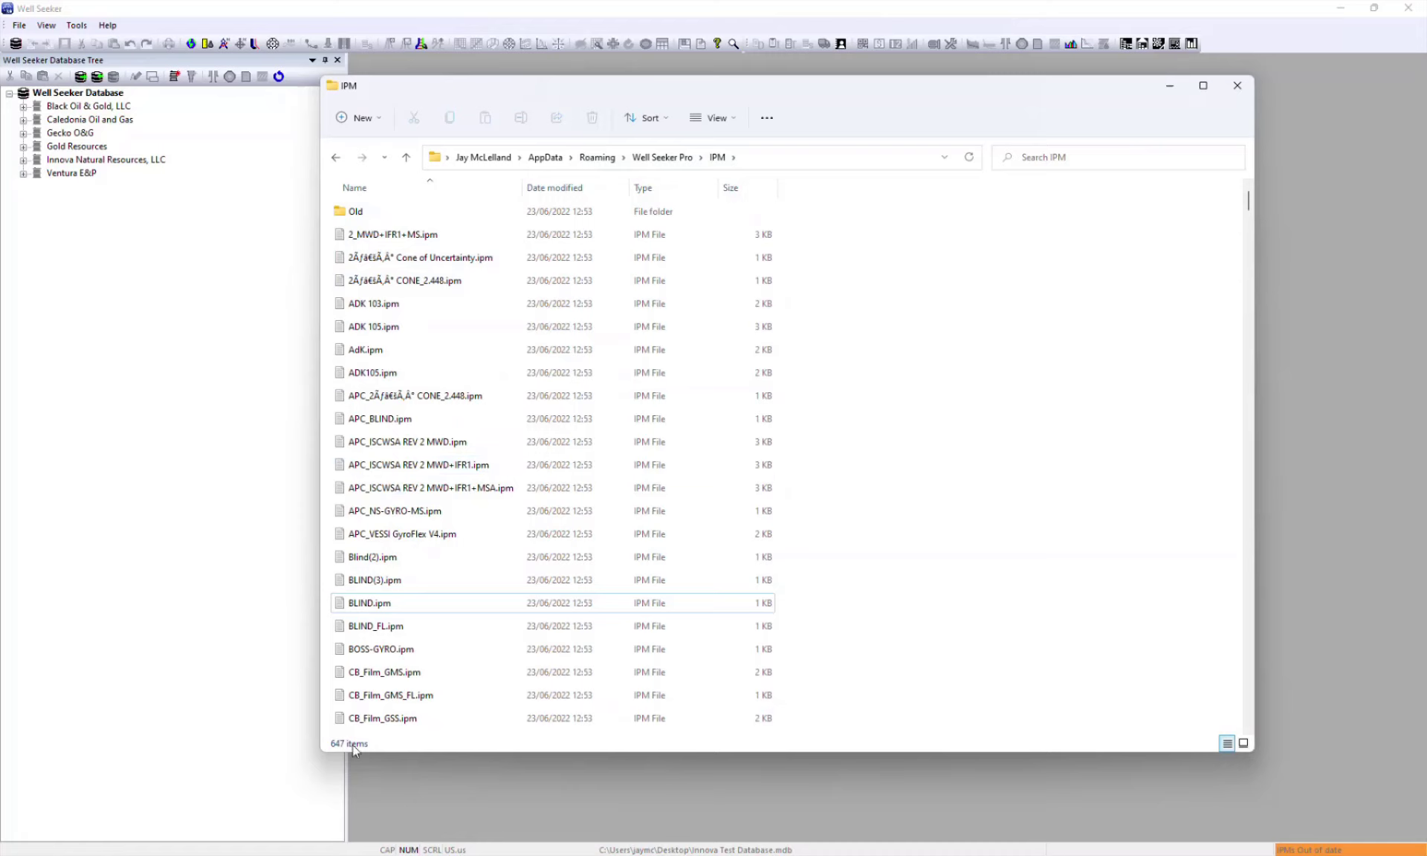
pyautogui.doubleClick(357, 214)
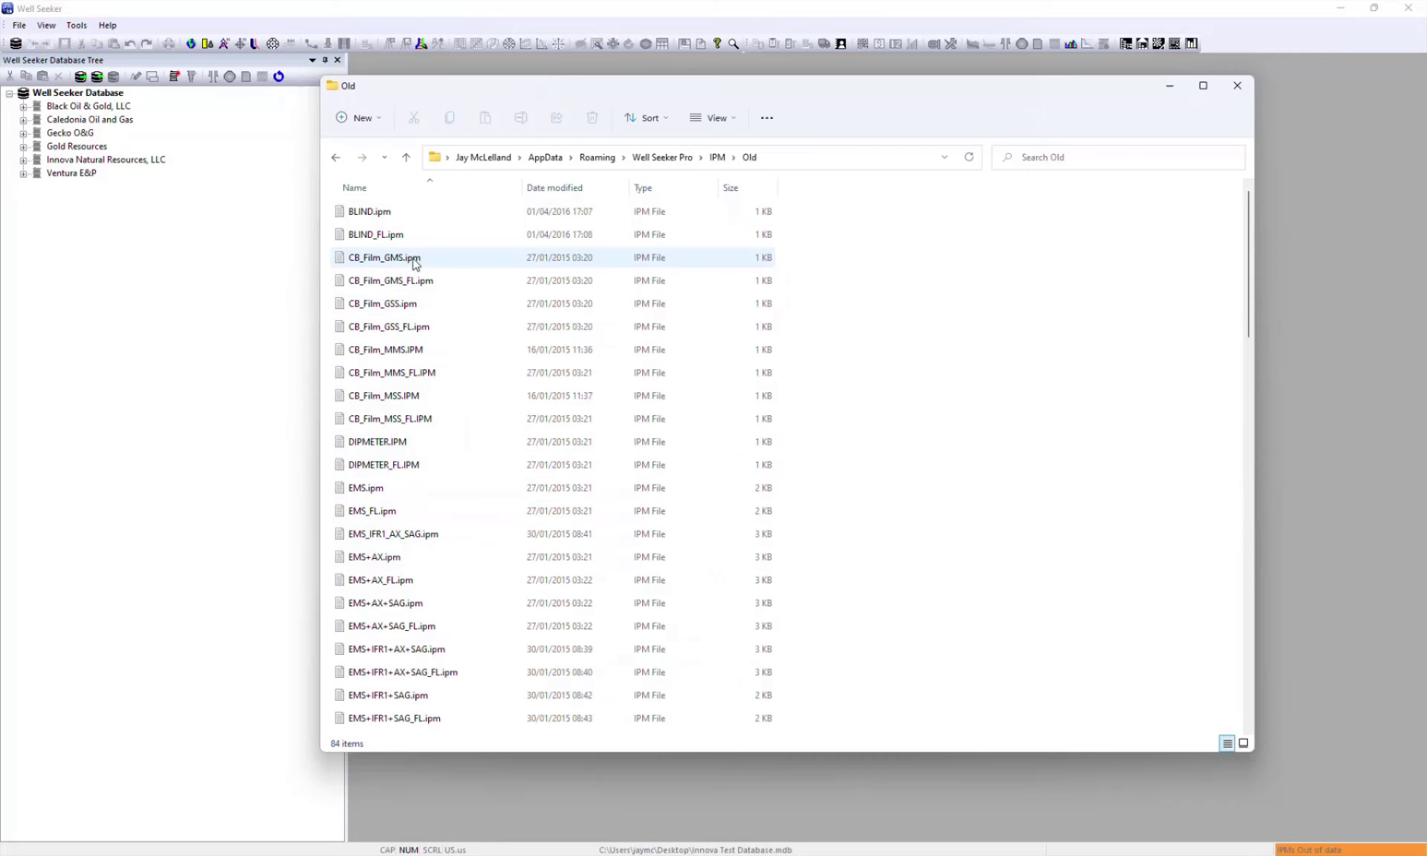
pyautogui.click(336, 157)
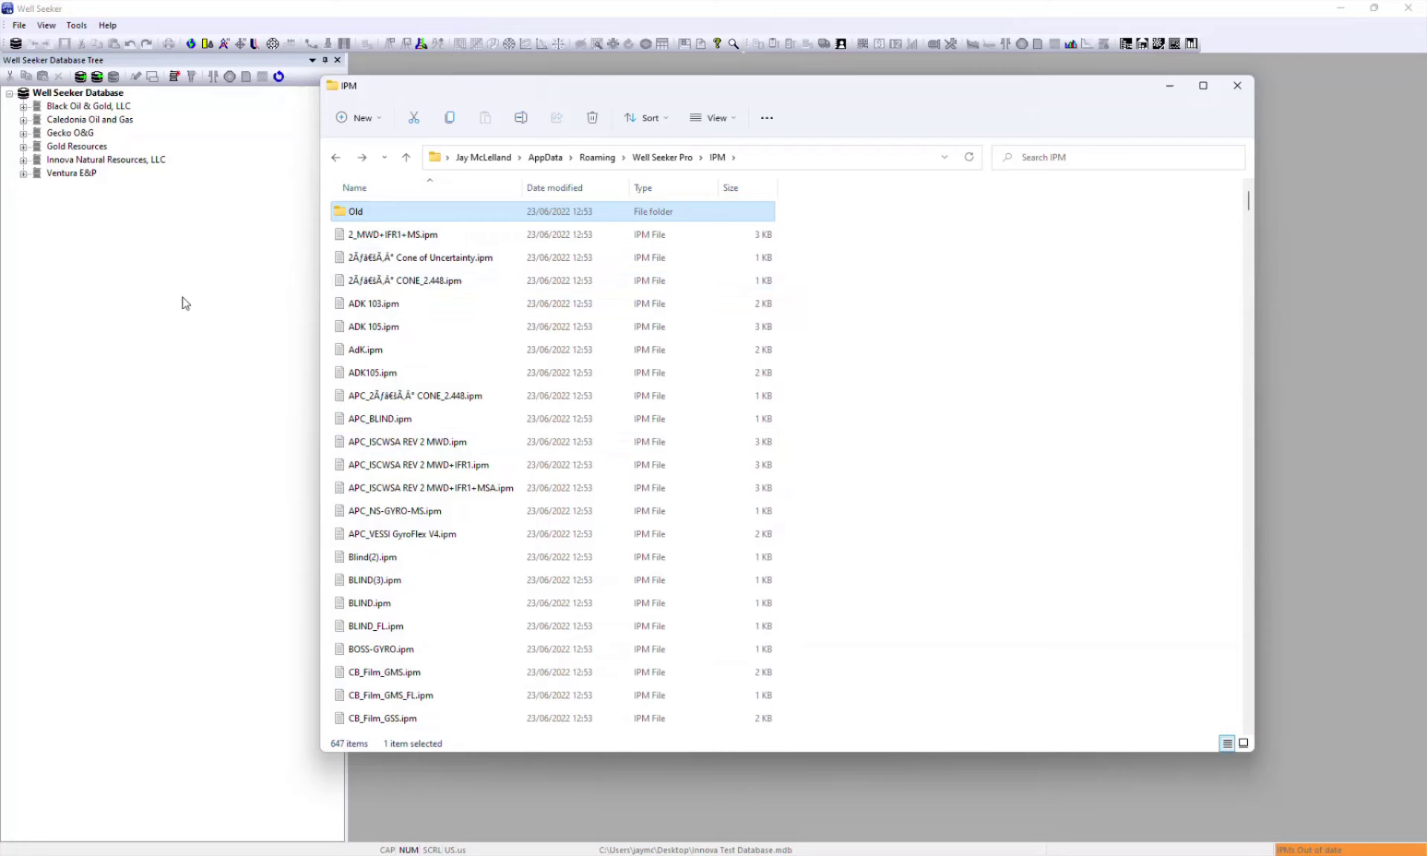
# Switch back to the Well Seeker window showing the local database's six operators.
pyautogui.click(148, 350)
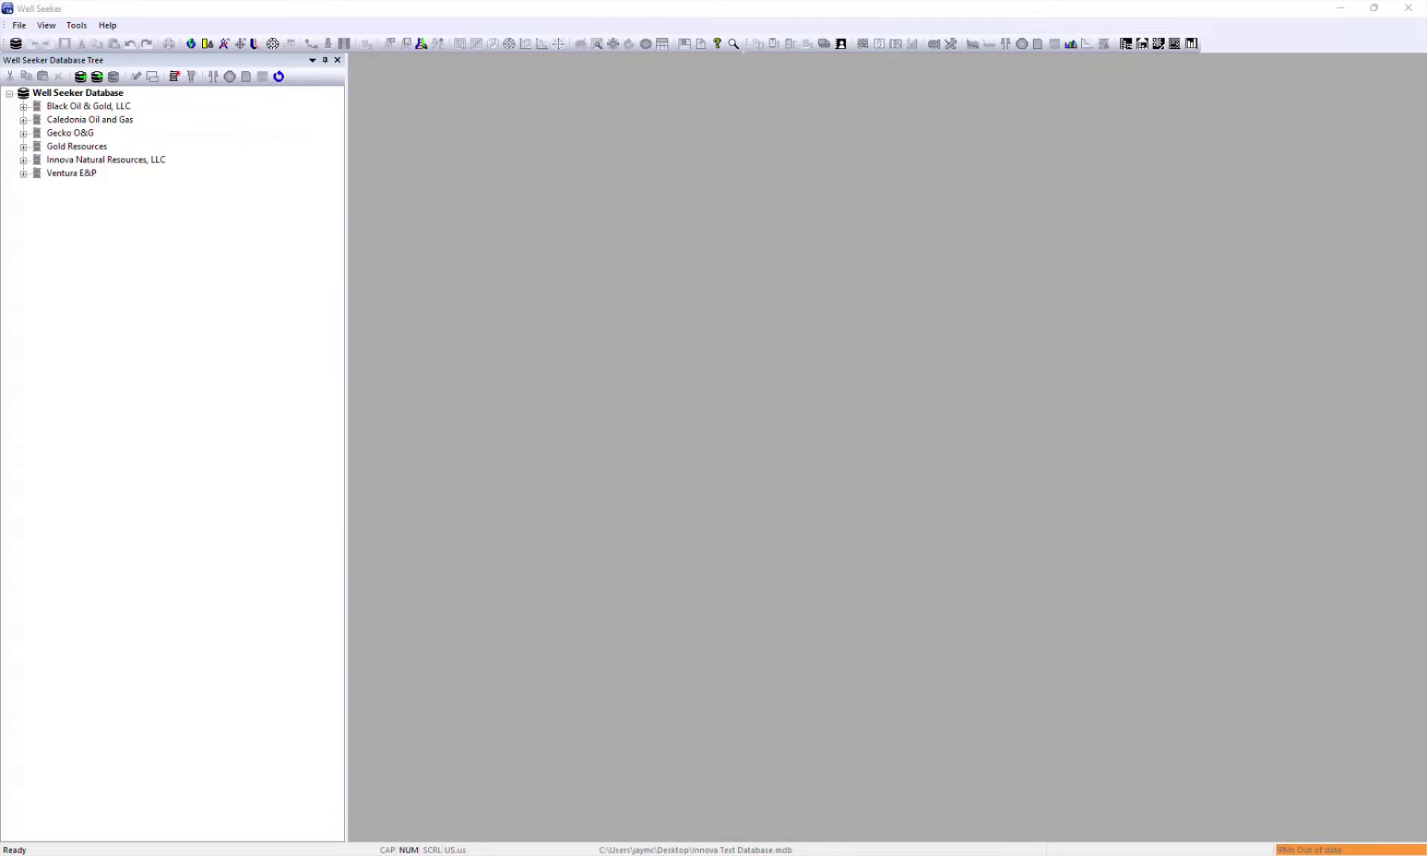